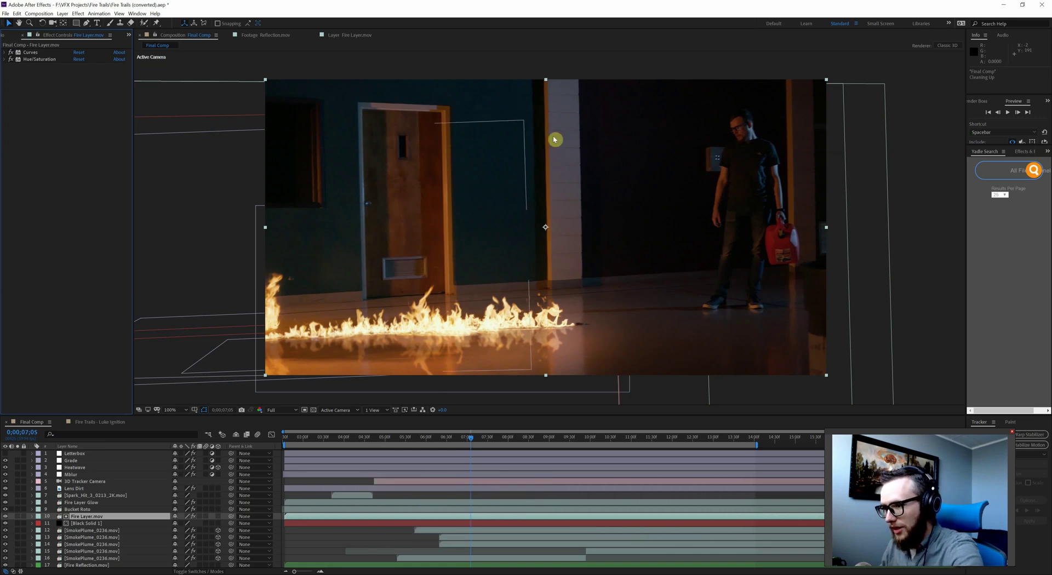
- Examine the base of the fire trail and its floor reflections up close in the finished composite
{"action": "scroll", "coordinate": [569, 343], "scroll_direction": "up", "scroll_amount": 4}
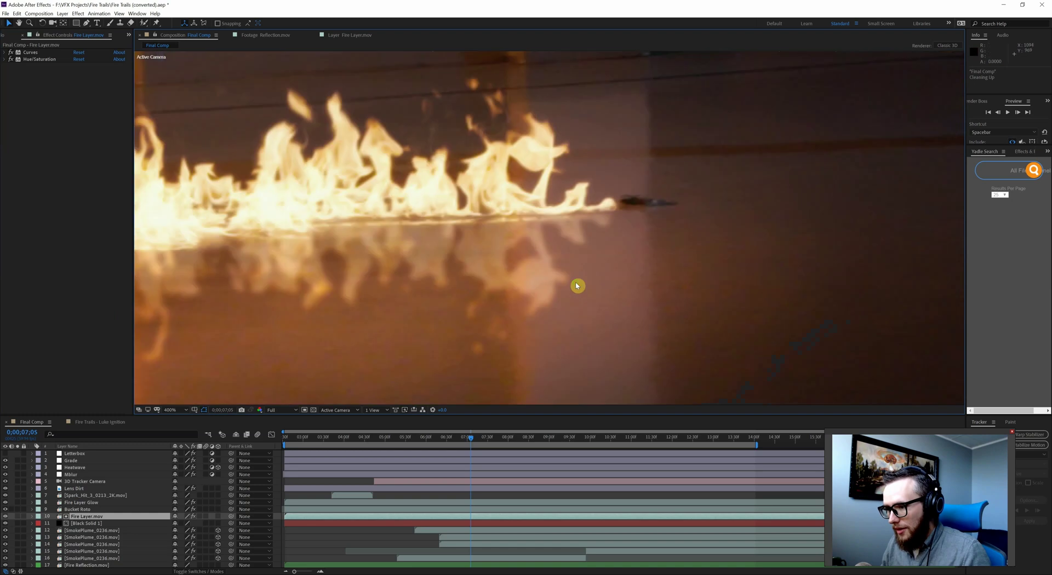
{"action": "left_click_drag", "start_coordinate": [576, 286], "coordinate": [791, 195]}
{"action": "left_click_drag", "start_coordinate": [458, 186], "coordinate": [729, 252]}
{"action": "left_click_drag", "start_coordinate": [649, 249], "coordinate": [495, 242]}
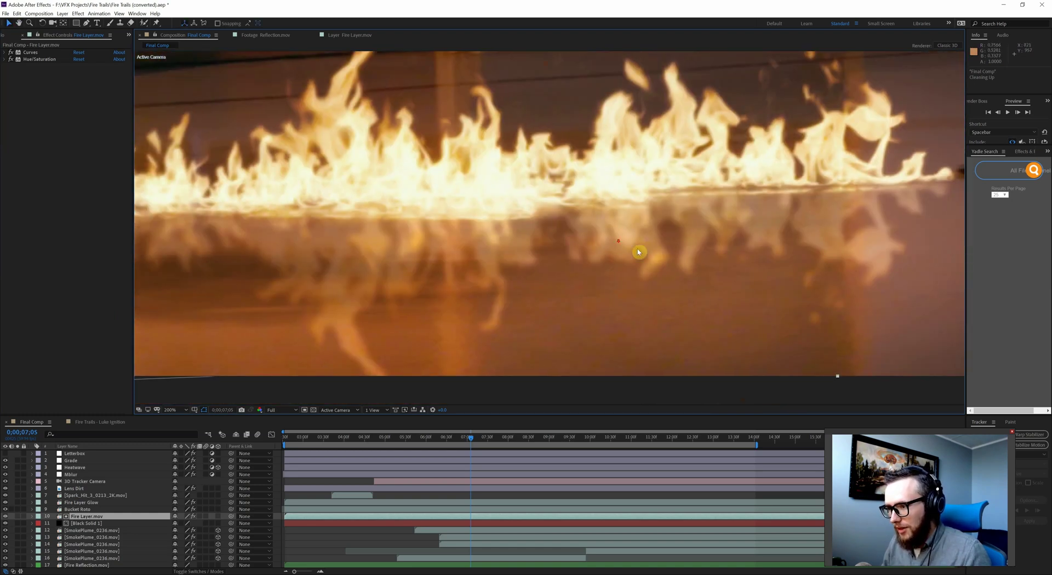
{"action": "scroll", "coordinate": [482, 252], "scroll_direction": "down", "scroll_amount": 1}
{"action": "scroll", "coordinate": [84, 525], "scroll_direction": "down", "scroll_amount": 3}
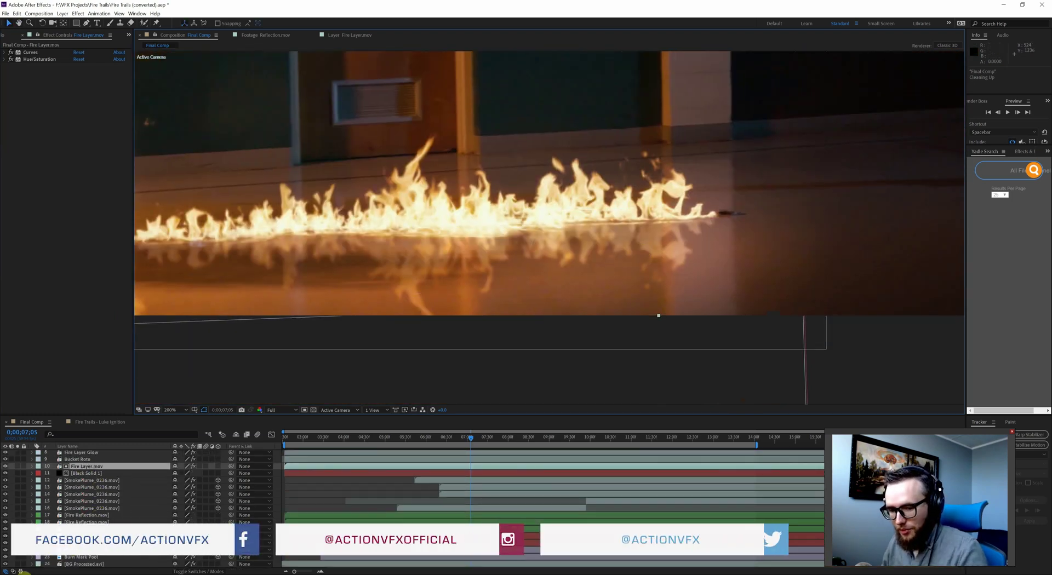
- Solo the BG Processed.avi plate, then add Fire Layer.mov to the solo to compare the shot without reflections
{"action": "left_click", "coordinate": [17, 564]}
{"action": "scroll", "coordinate": [602, 198], "scroll_direction": "down", "scroll_amount": 1}
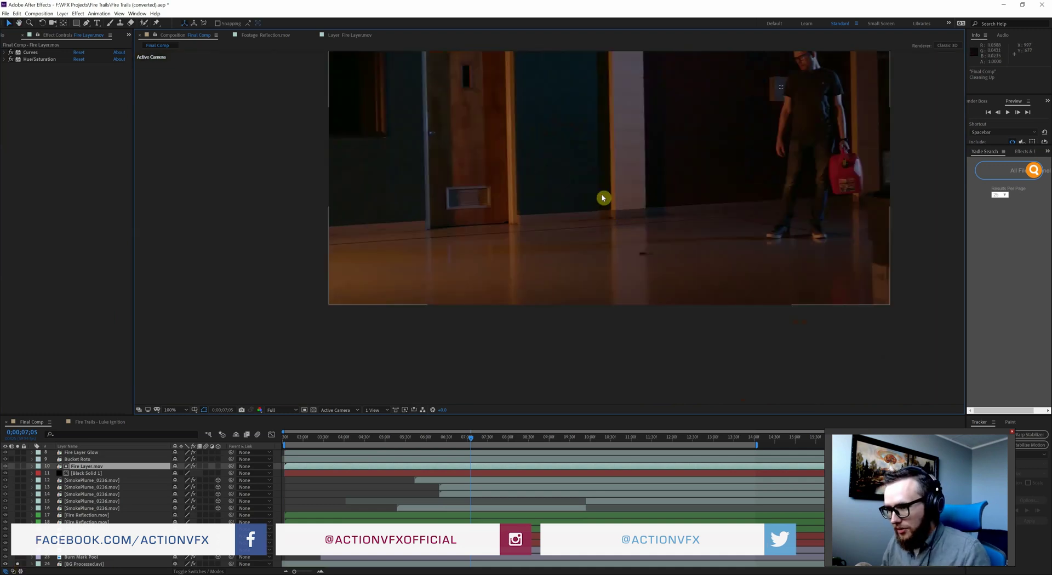
{"action": "left_click_drag", "start_coordinate": [585, 236], "coordinate": [570, 255]}
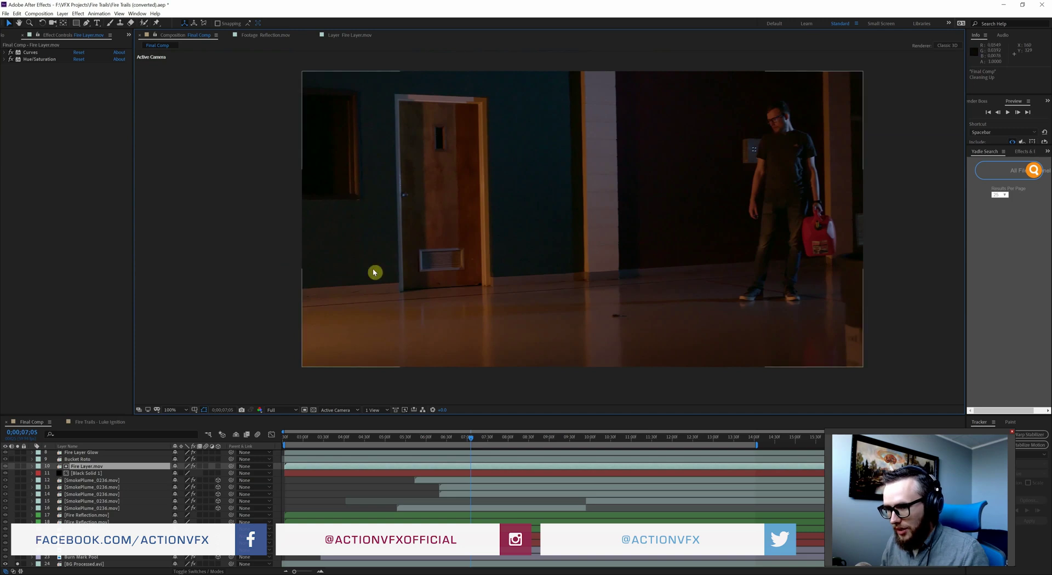
{"action": "scroll", "coordinate": [469, 294], "scroll_direction": "up", "scroll_amount": 1}
{"action": "scroll", "coordinate": [498, 218], "scroll_direction": "down", "scroll_amount": 1}
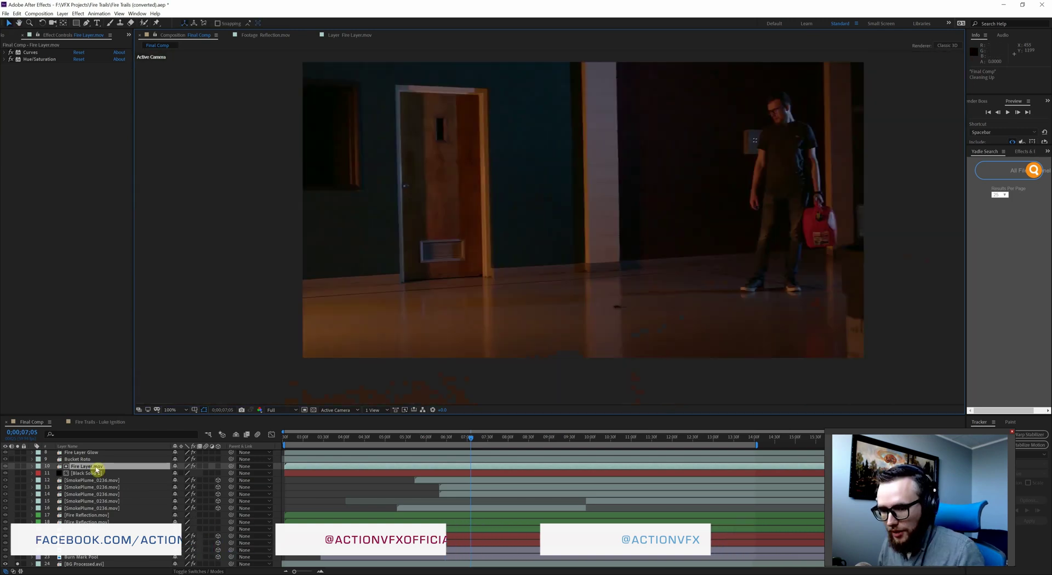
{"action": "left_click", "coordinate": [18, 467]}
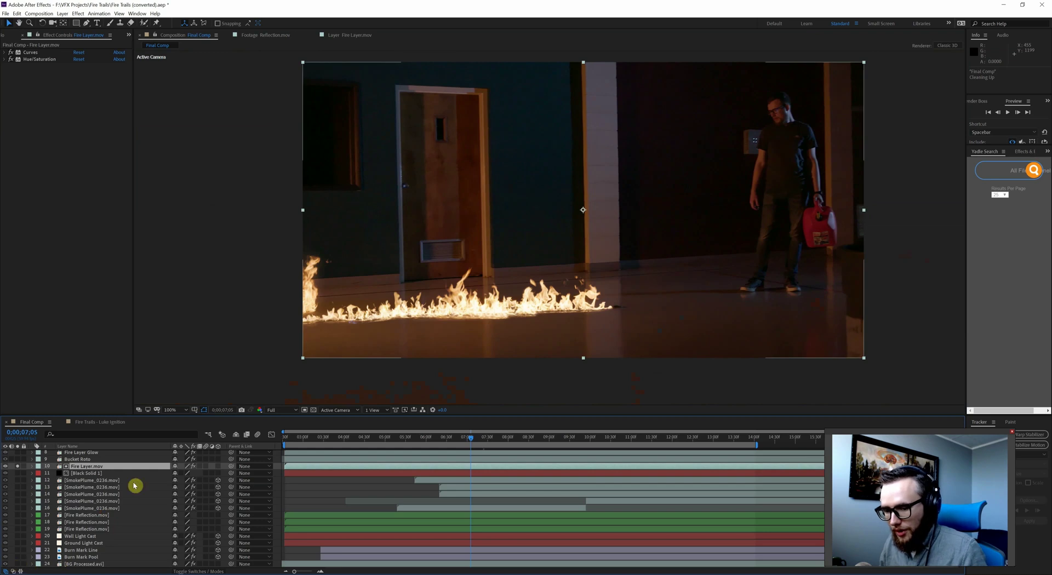
- At 0;00;07;45, duplicate Fire Layer.mov and set the copy's rotation to 180 degrees
{"action": "scroll", "coordinate": [136, 523], "scroll_direction": "up", "scroll_amount": 3}
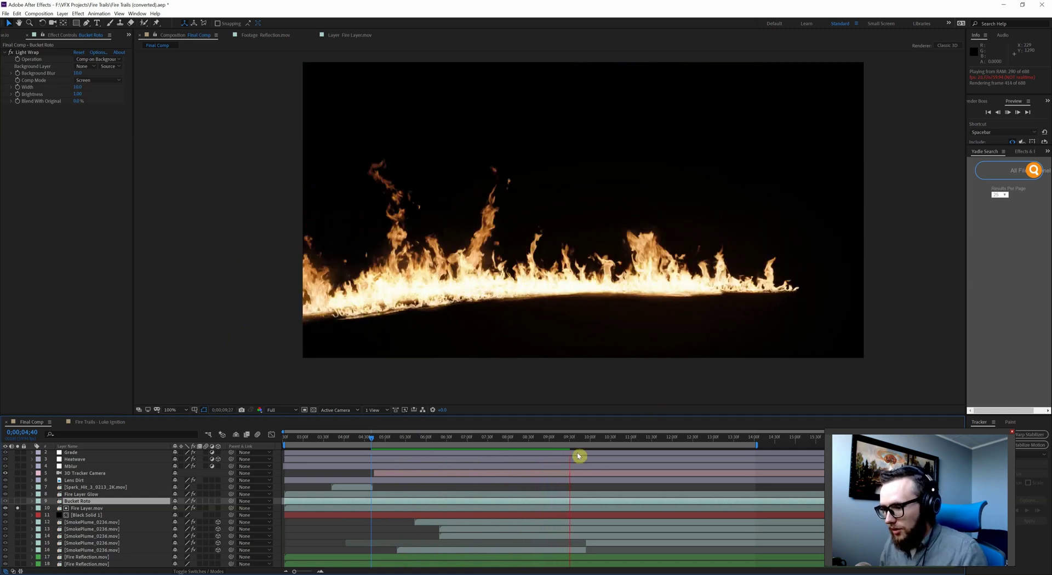
{"action": "left_click", "coordinate": [499, 438]}
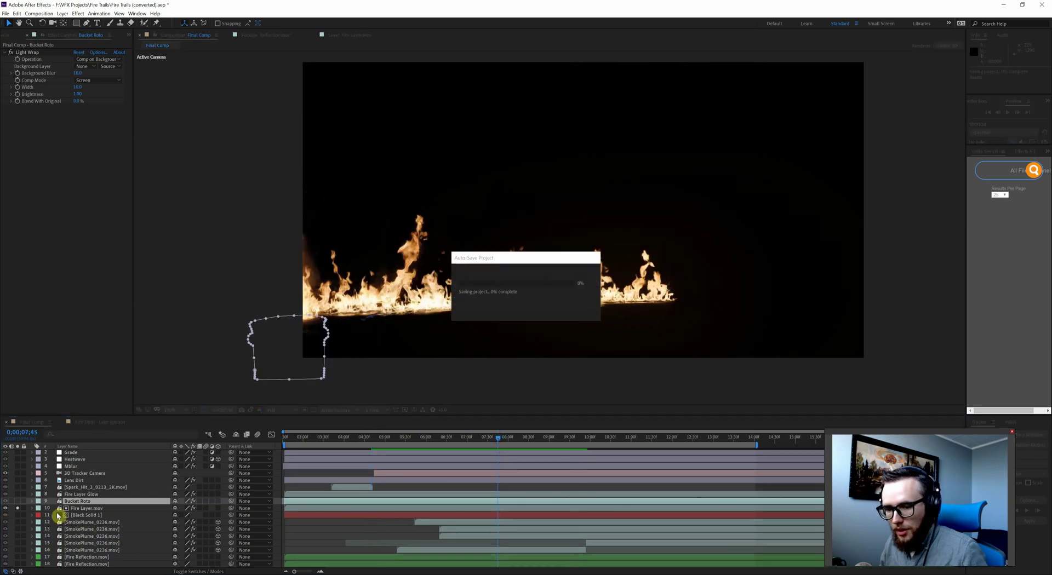
{"action": "left_click", "coordinate": [87, 508]}
{"action": "key", "text": "ctrl+d"}
{"action": "key", "text": "r"}
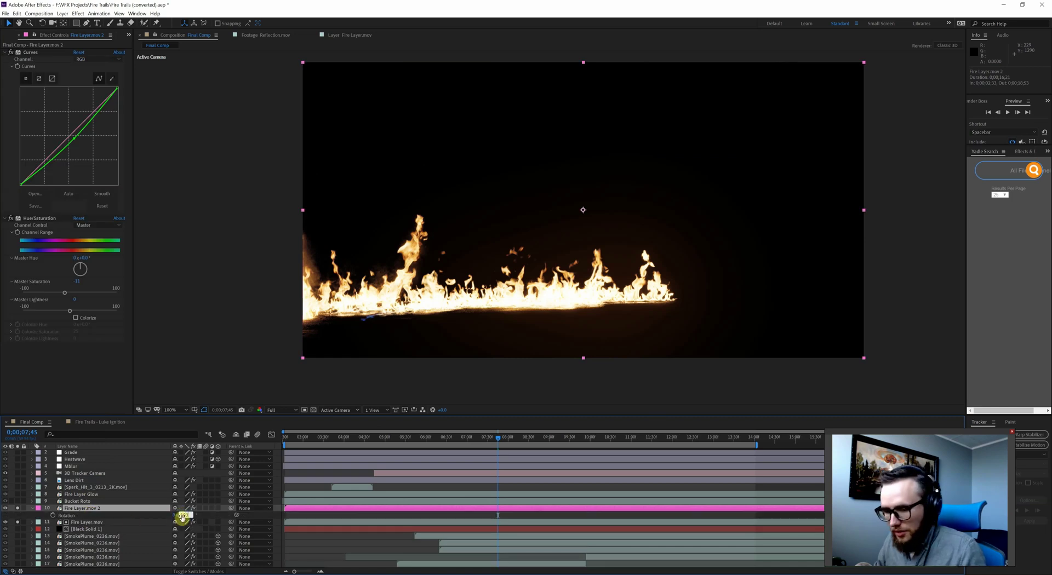
{"action": "type", "text": "180"}
{"action": "key", "text": "Return"}
- Flip the rotated fire copy horizontally and position it so its base meets the base of the original flames
{"action": "left_click_drag", "start_coordinate": [699, 122], "coordinate": [547, 277]}
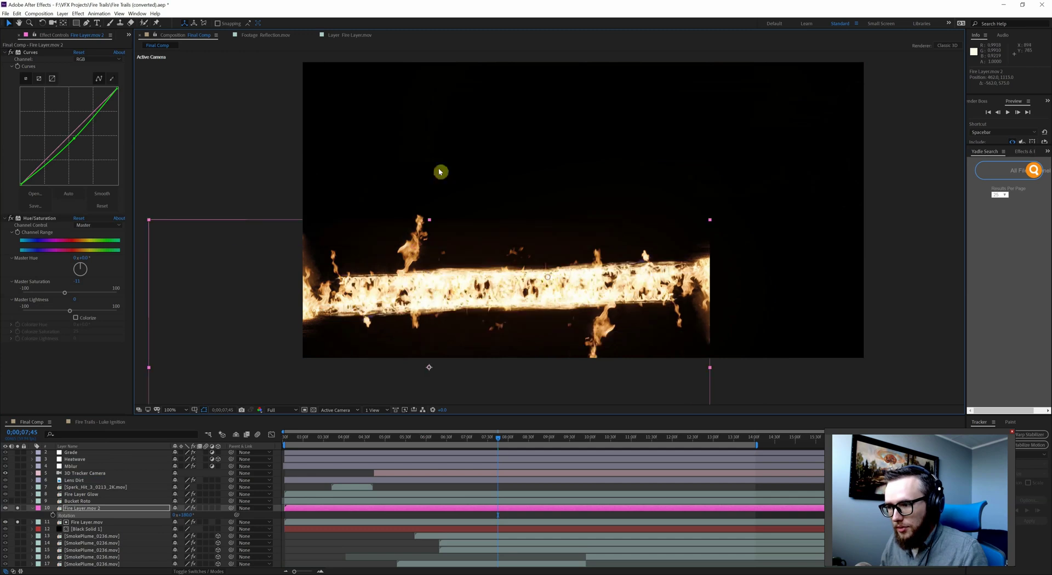
{"action": "left_click", "coordinate": [60, 14]}
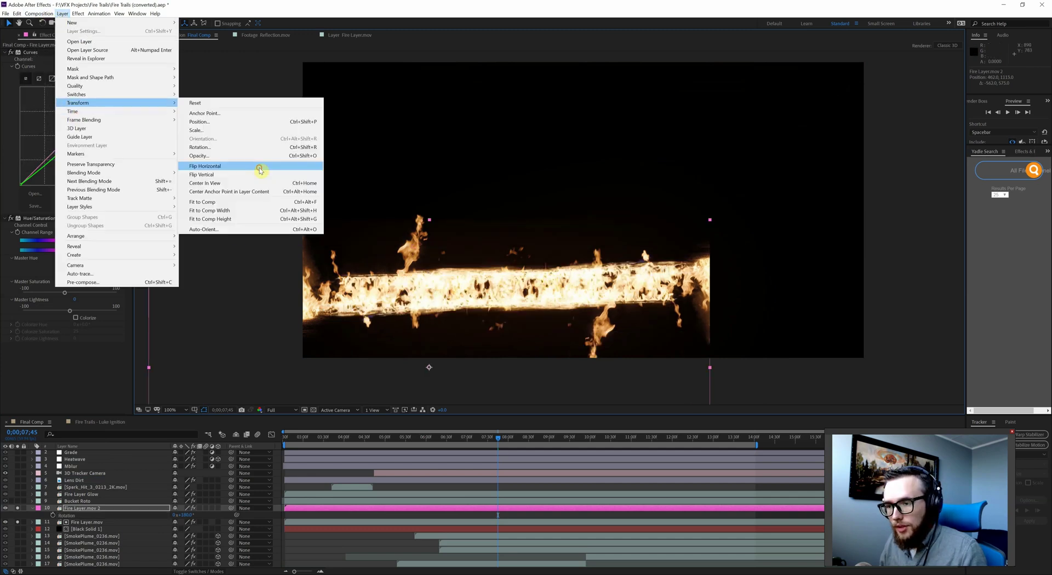
{"action": "left_click", "coordinate": [257, 164]}
{"action": "left_click_drag", "start_coordinate": [404, 280], "coordinate": [560, 307]}
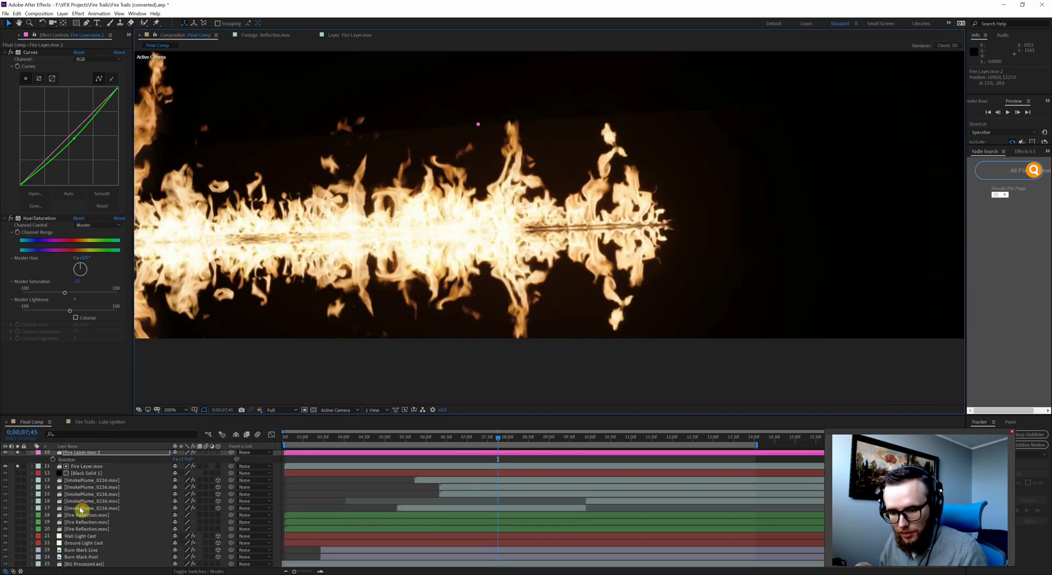
- Solo the BG Processed.avi layer so the mirrored fire is shown over the floor plate
{"action": "scroll", "coordinate": [83, 515], "scroll_direction": "up", "scroll_amount": 1}
{"action": "scroll", "coordinate": [100, 529], "scroll_direction": "down", "scroll_amount": 1}
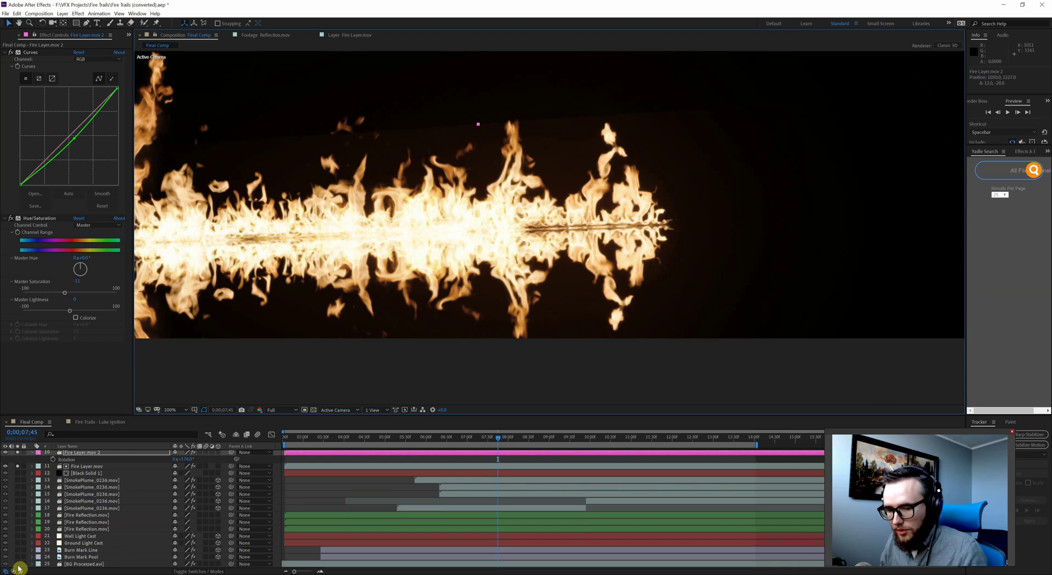
{"action": "left_click", "coordinate": [18, 564]}
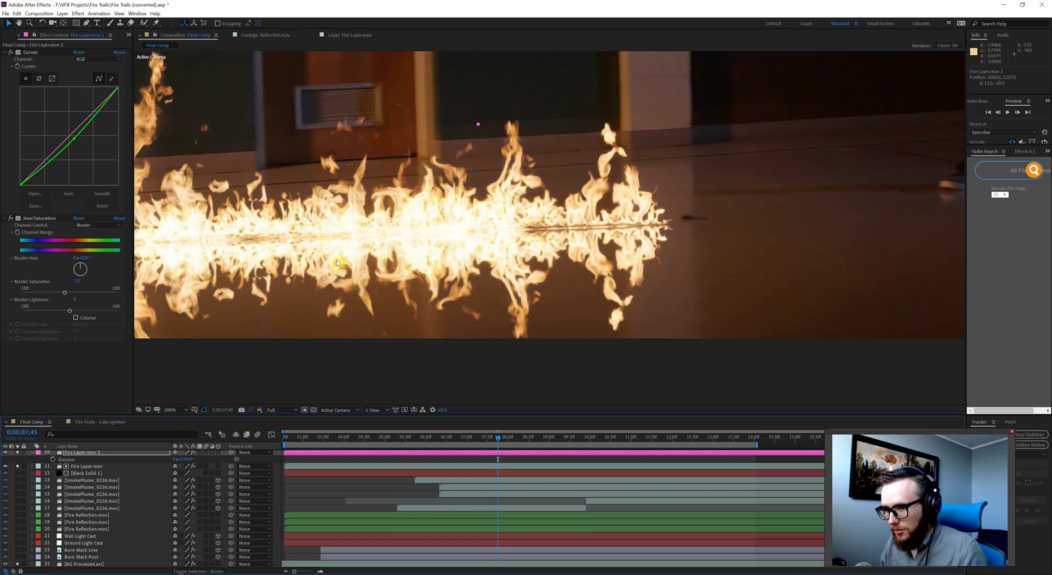
{"action": "left_click_drag", "start_coordinate": [338, 263], "coordinate": [408, 271]}
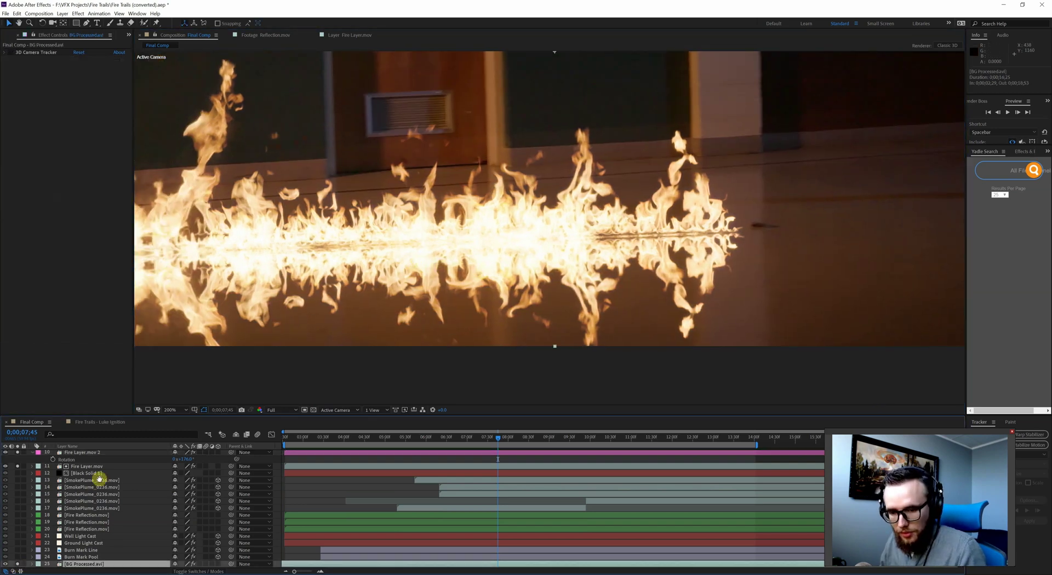
- Add a Gaussian Blur with Blurriness 5 to the mirrored copy, Fire Layer.mov 2
{"action": "scroll", "coordinate": [91, 487], "scroll_direction": "up", "scroll_amount": 2}
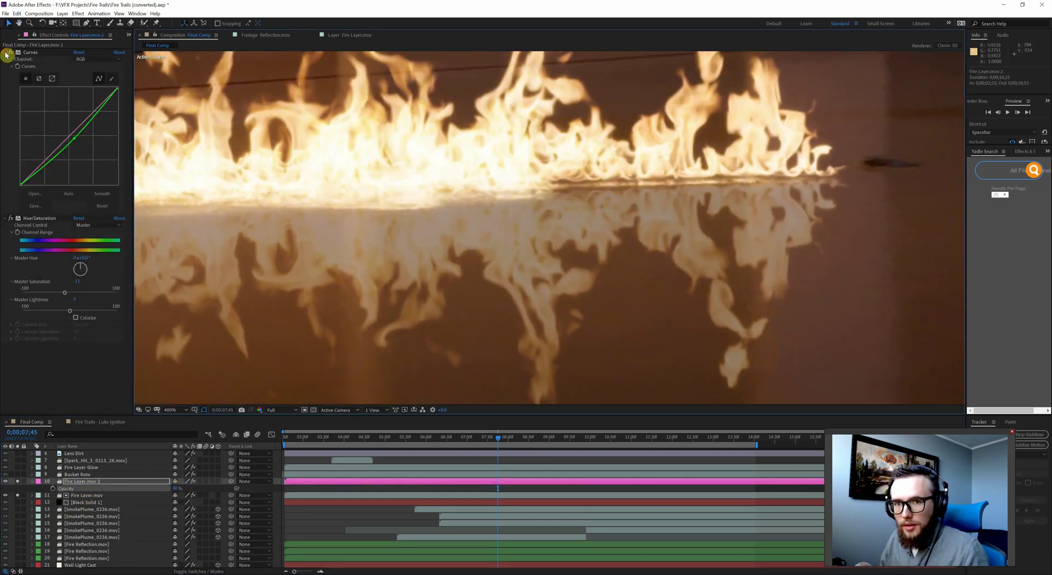
{"action": "left_click", "coordinate": [5, 53]}
{"action": "left_click", "coordinate": [5, 59]}
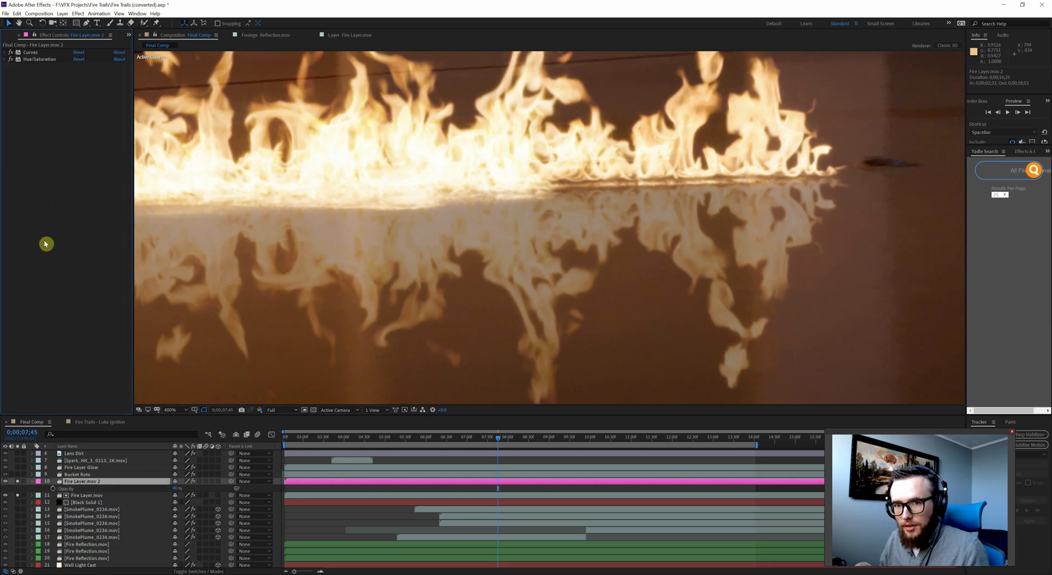
{"action": "key", "text": "ctrl+v"}
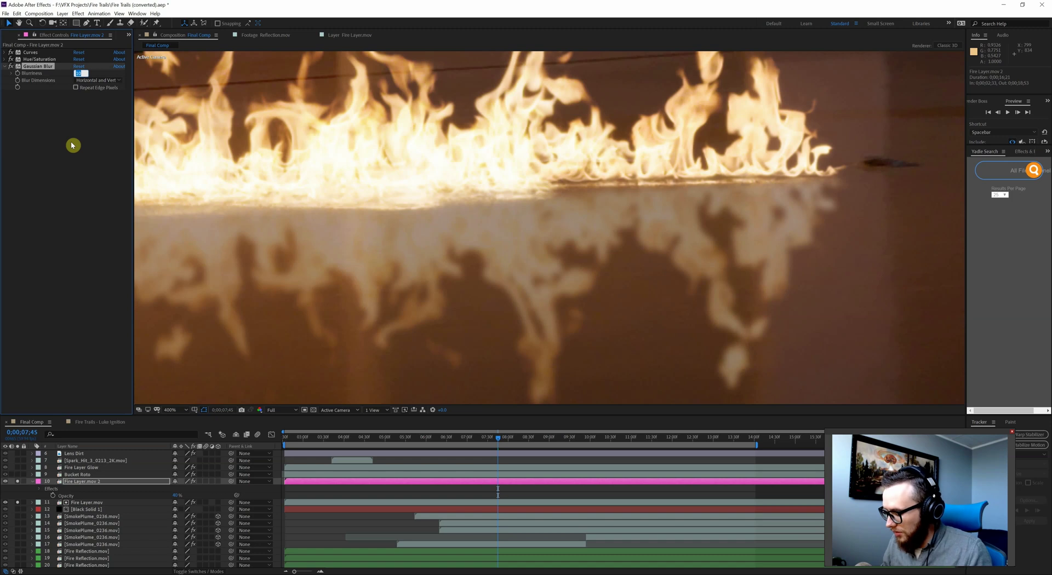
{"action": "type", "text": "5"}
{"action": "key", "text": "Return"}
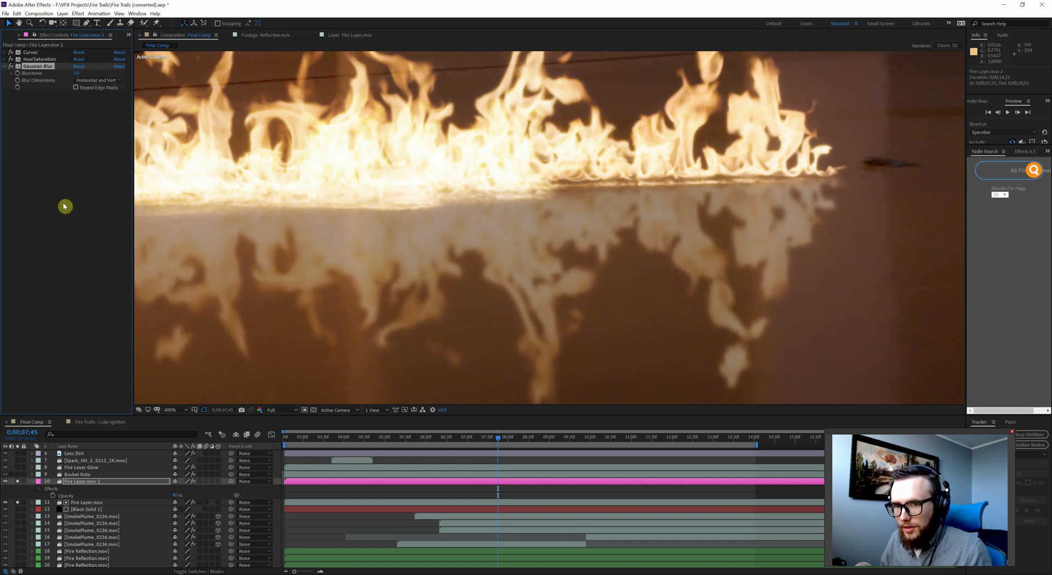
- Examine the blurred reflection along the whole fire trail, checking how it lines up with the flame base and floor
{"action": "left_click_drag", "start_coordinate": [744, 224], "coordinate": [524, 247]}
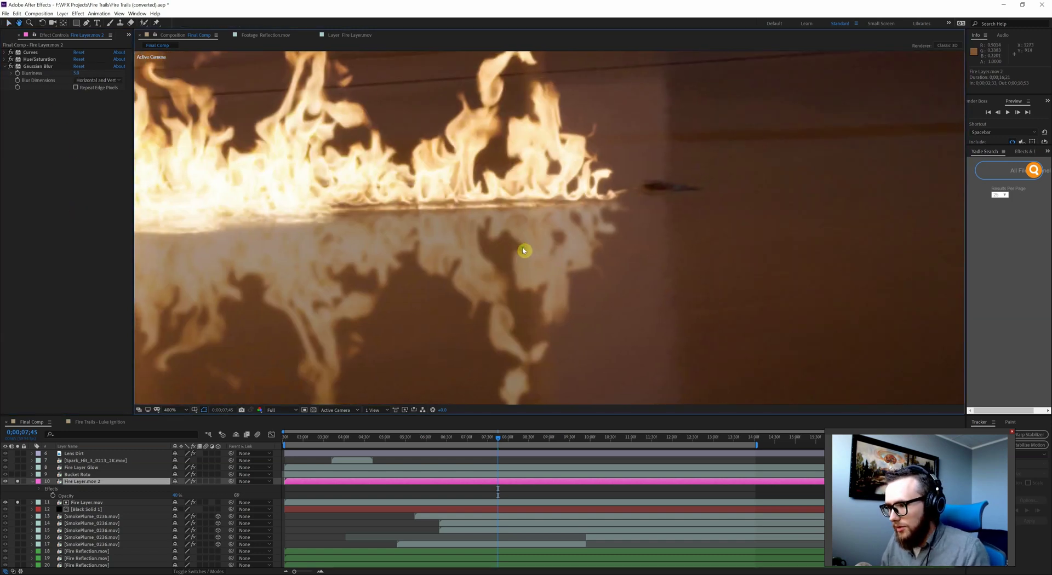
{"action": "left_click_drag", "start_coordinate": [601, 179], "coordinate": [615, 301]}
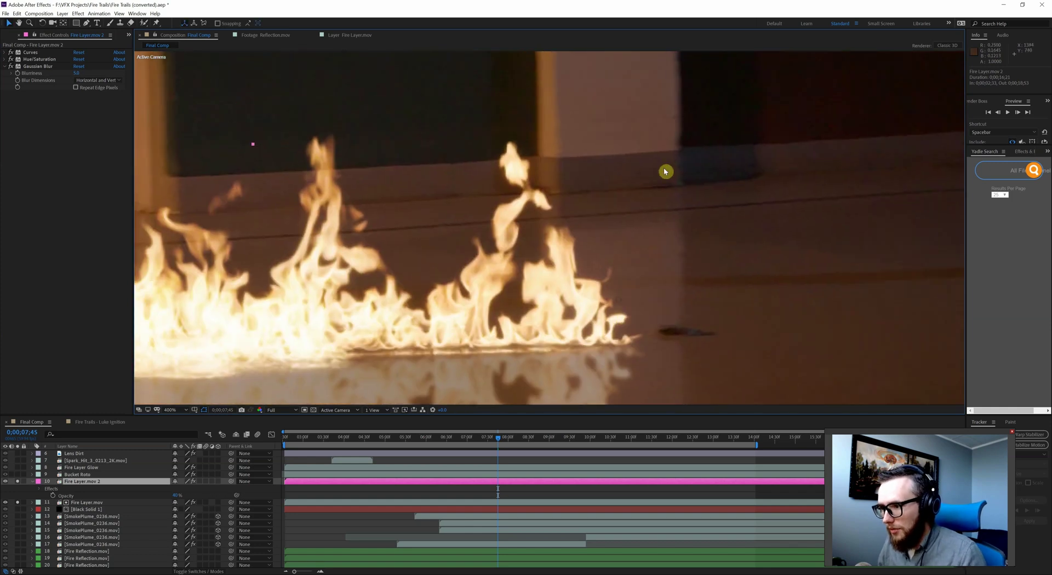
{"action": "left_click_drag", "start_coordinate": [666, 171], "coordinate": [657, 81]}
{"action": "left_click_drag", "start_coordinate": [668, 283], "coordinate": [649, 111]}
{"action": "left_click_drag", "start_coordinate": [671, 208], "coordinate": [297, 248]}
{"action": "scroll", "coordinate": [438, 235], "scroll_direction": "down", "scroll_amount": 1}
{"action": "left_click_drag", "start_coordinate": [459, 232], "coordinate": [737, 207]}
{"action": "left_click_drag", "start_coordinate": [468, 207], "coordinate": [481, 208]}
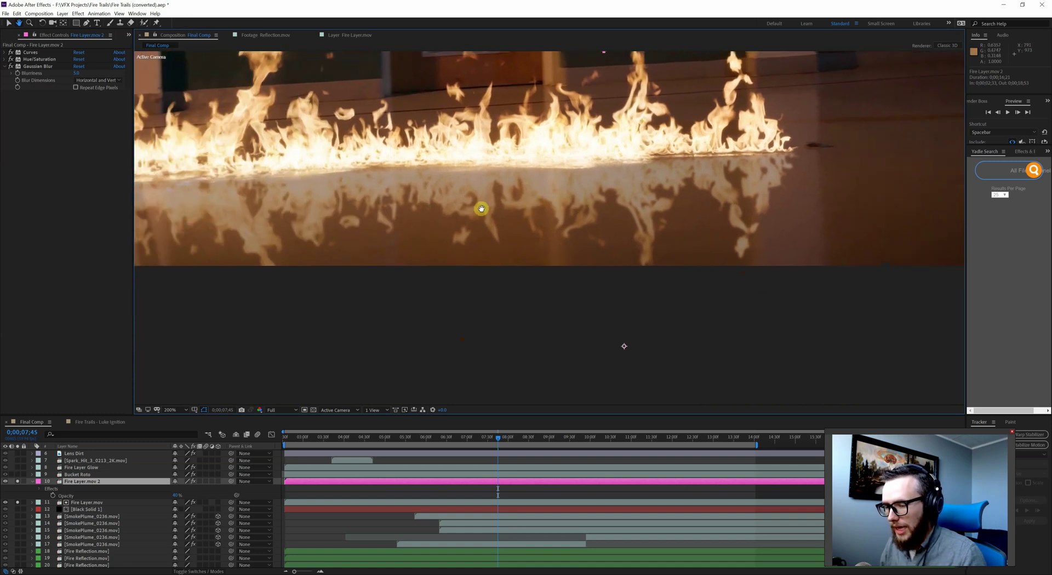
{"action": "left_click_drag", "start_coordinate": [615, 215], "coordinate": [364, 227]}
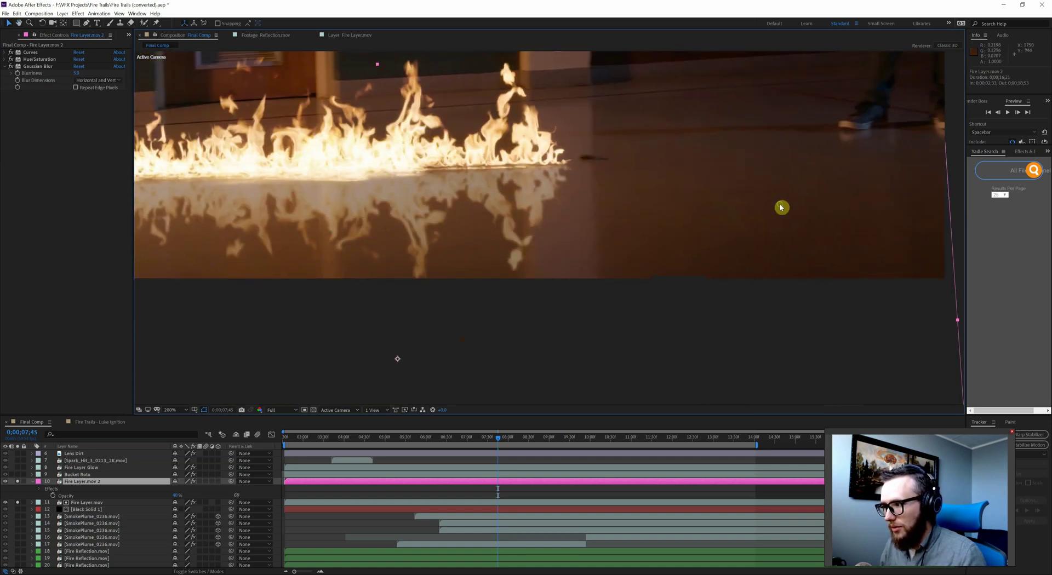
{"action": "left_click_drag", "start_coordinate": [557, 263], "coordinate": [530, 264]}
{"action": "left_click_drag", "start_coordinate": [314, 212], "coordinate": [655, 191]}
{"action": "left_click_drag", "start_coordinate": [376, 207], "coordinate": [846, 208]}
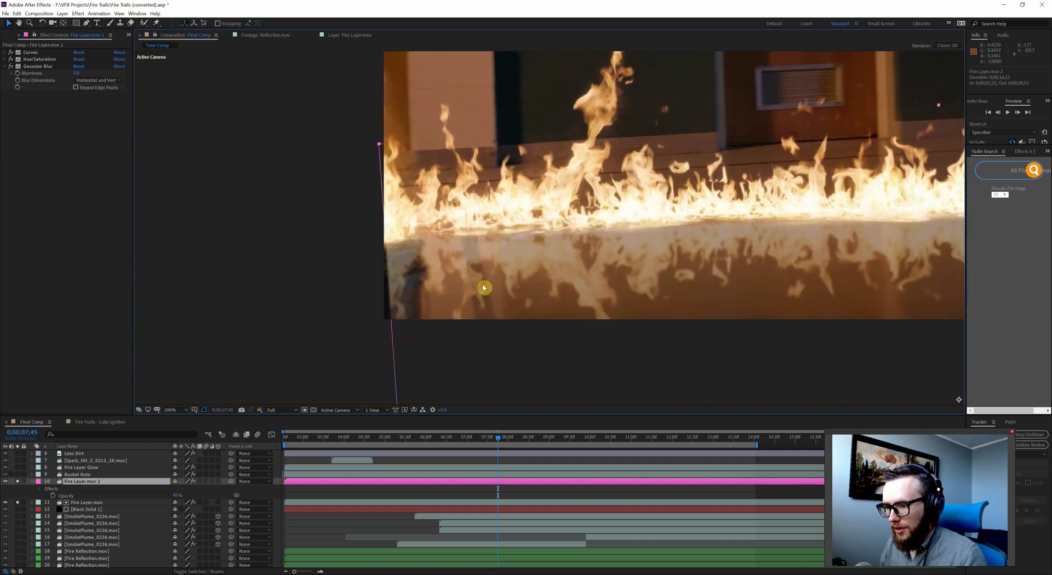
{"action": "scroll", "coordinate": [484, 287], "scroll_direction": "up", "scroll_amount": 1}
{"action": "left_click_drag", "start_coordinate": [483, 287], "coordinate": [263, 254]}
{"action": "left_click_drag", "start_coordinate": [667, 247], "coordinate": [320, 230]}
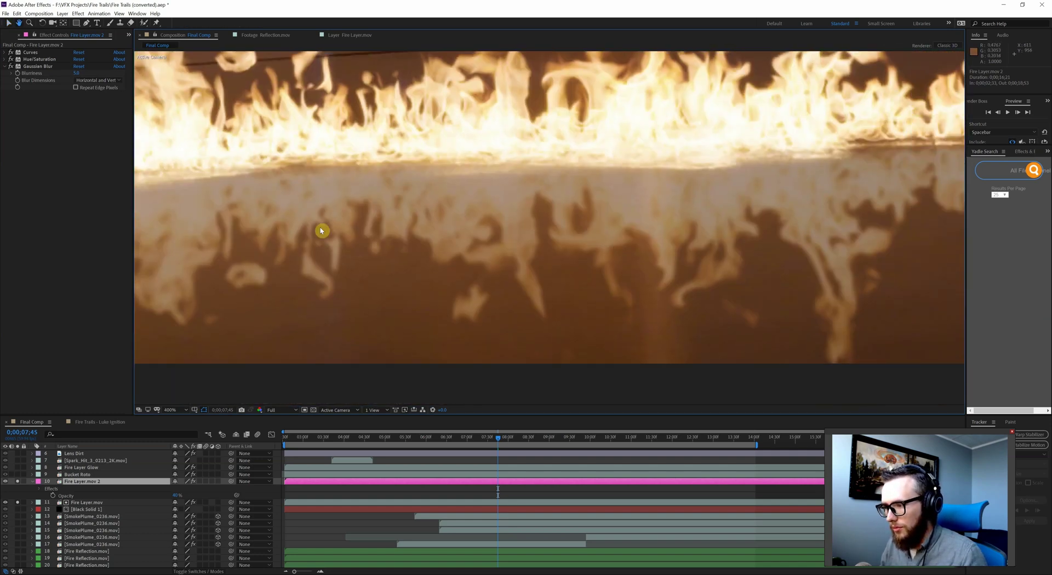
{"action": "left_click_drag", "start_coordinate": [890, 250], "coordinate": [502, 249]}
{"action": "left_click_drag", "start_coordinate": [594, 251], "coordinate": [478, 252]}
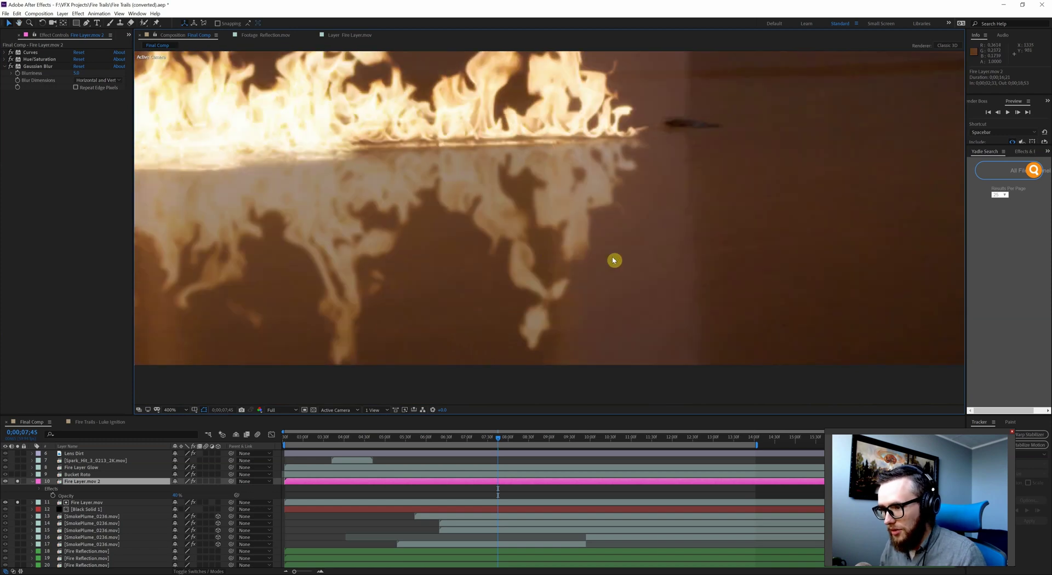
{"action": "scroll", "coordinate": [610, 255], "scroll_direction": "up", "scroll_amount": 1}
{"action": "left_click_drag", "start_coordinate": [610, 253], "coordinate": [551, 234]}
{"action": "scroll", "coordinate": [517, 198], "scroll_direction": "down", "scroll_amount": 2}
{"action": "left_click", "coordinate": [77, 74]}
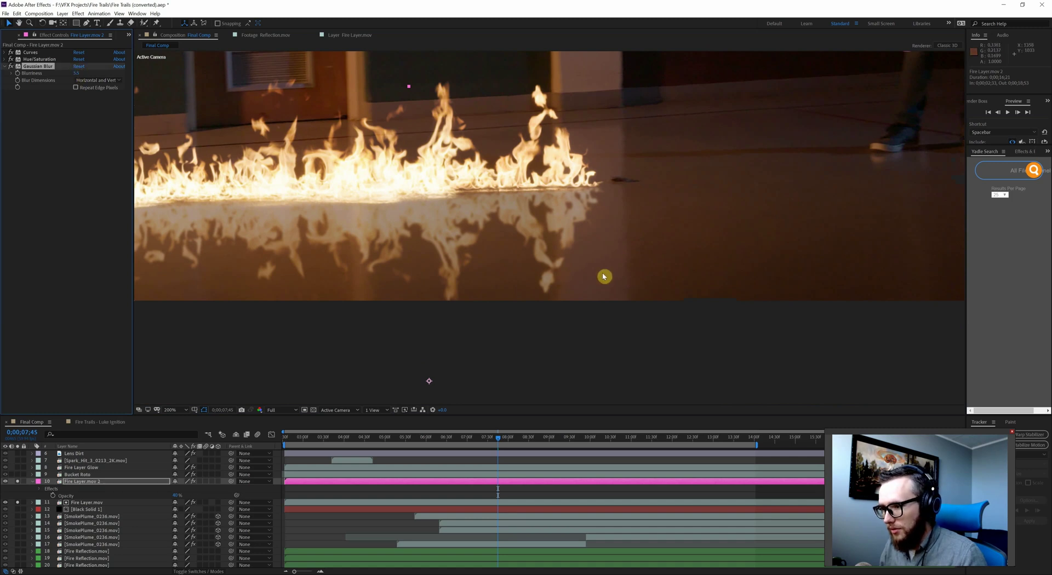
- Show only the opacity property of Fire Layer.mov 2 in the timeline
{"action": "left_click", "coordinate": [71, 479]}
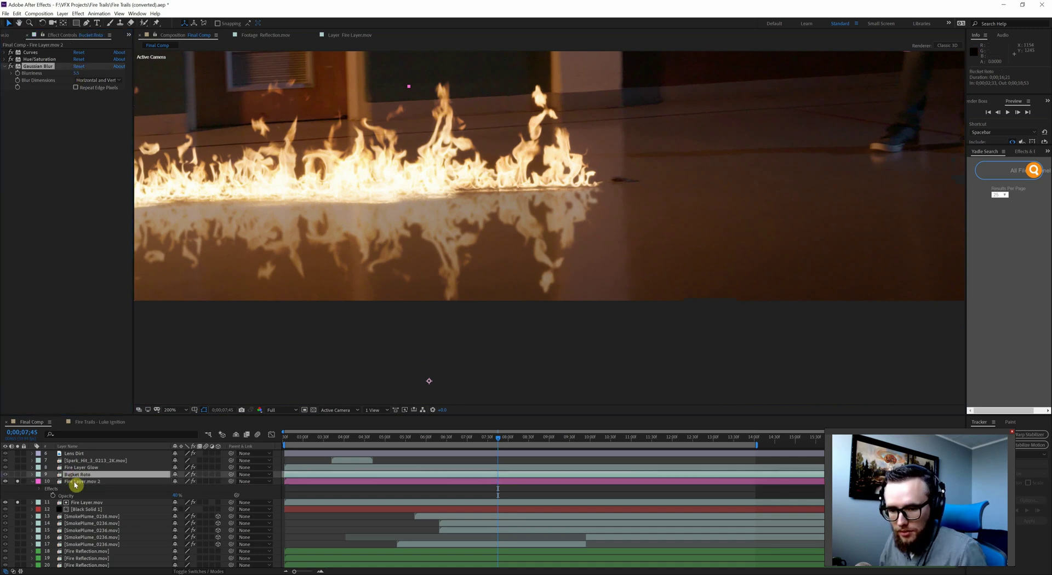
{"action": "key", "text": "u"}
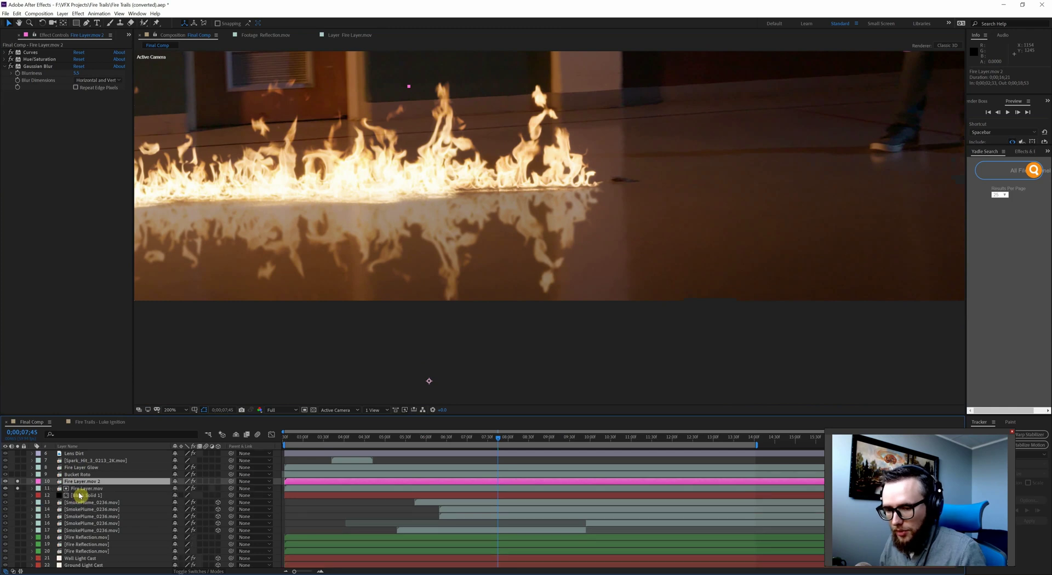
{"action": "key", "text": "t"}
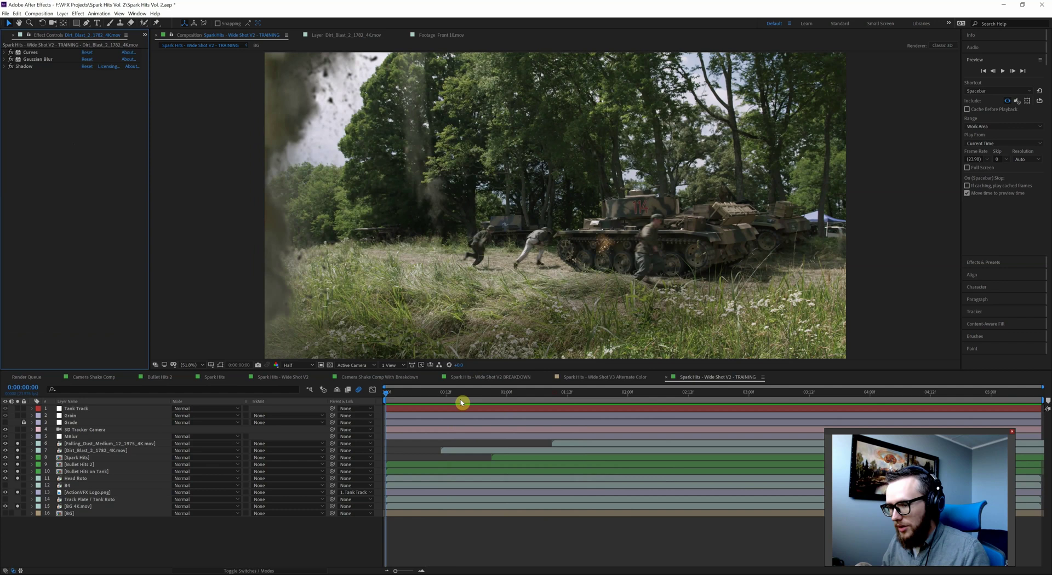
- Preview the Spark Hits wide shot training comp and open the Dirt_Blast_2_1782_4K.mov layer in its own viewer
{"action": "left_click", "coordinate": [461, 403]}
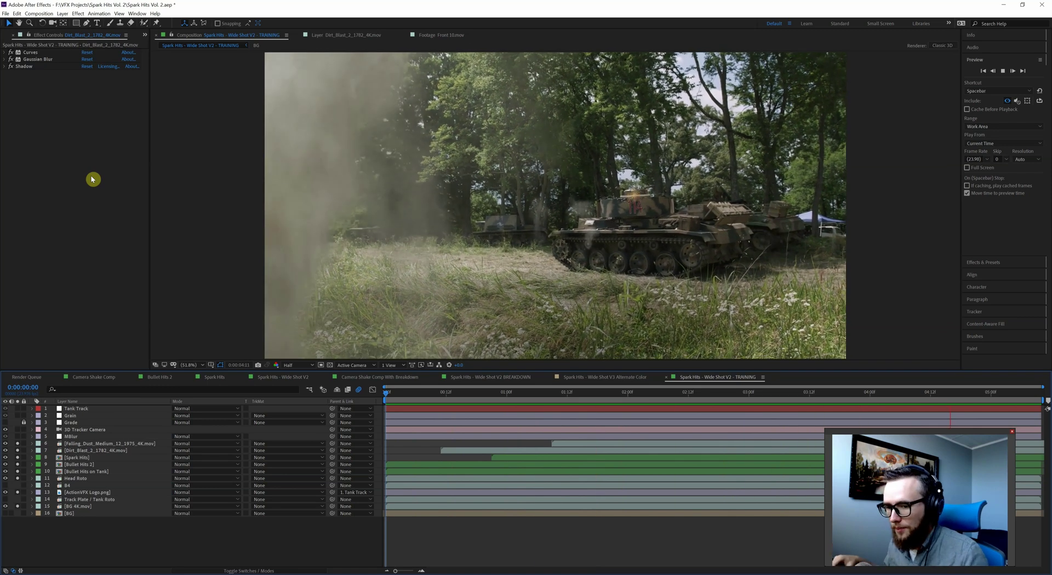
{"action": "key", "text": "space"}
{"action": "left_click", "coordinate": [89, 444]}
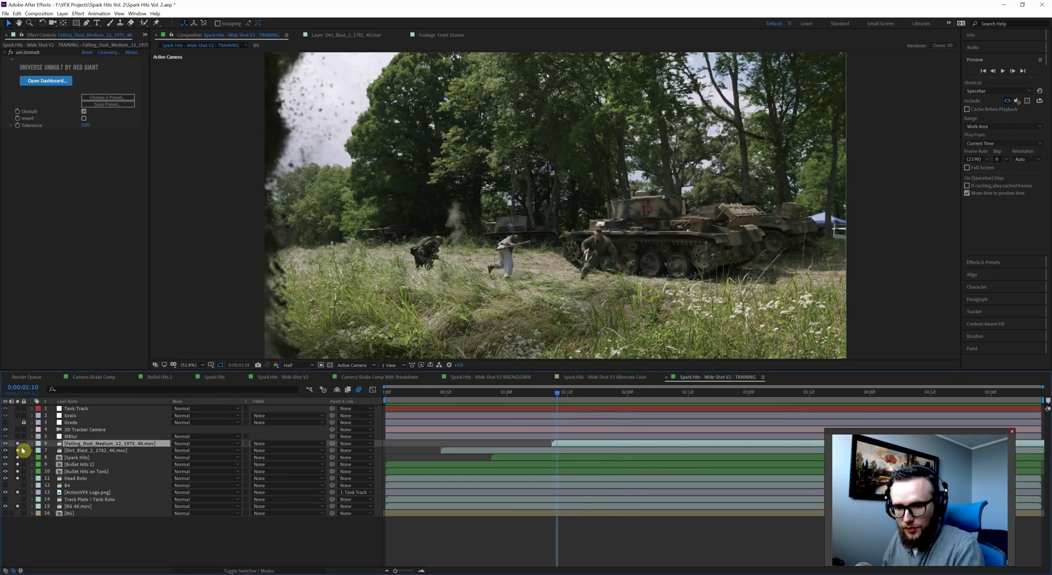
{"action": "left_click", "coordinate": [80, 545]}
{"action": "key", "text": "space"}
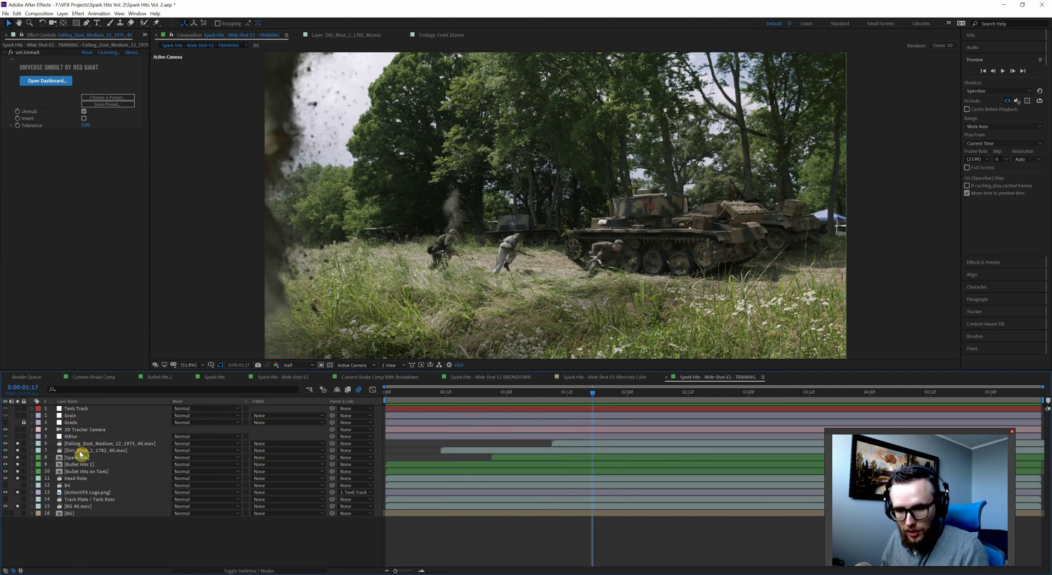
{"action": "left_click", "coordinate": [81, 451]}
{"action": "double_click", "coordinate": [109, 452]}
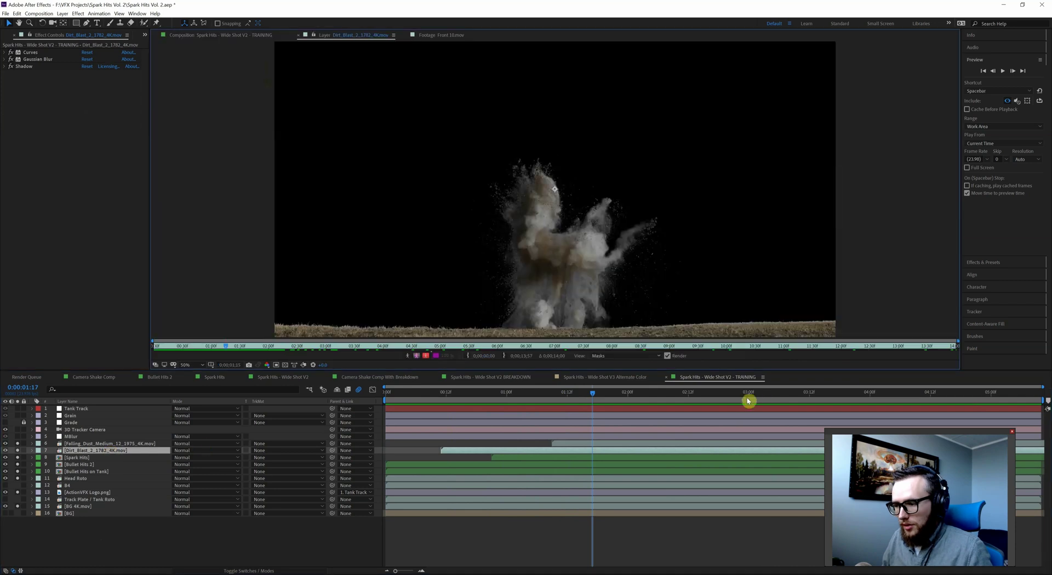
- Scrub through the dirt blast footage in its layer viewer and return to the Spark Hits wide shot training composition
{"action": "left_click_drag", "start_coordinate": [403, 351], "coordinate": [563, 355]}
{"action": "left_click_drag", "start_coordinate": [760, 363], "coordinate": [135, 398]}
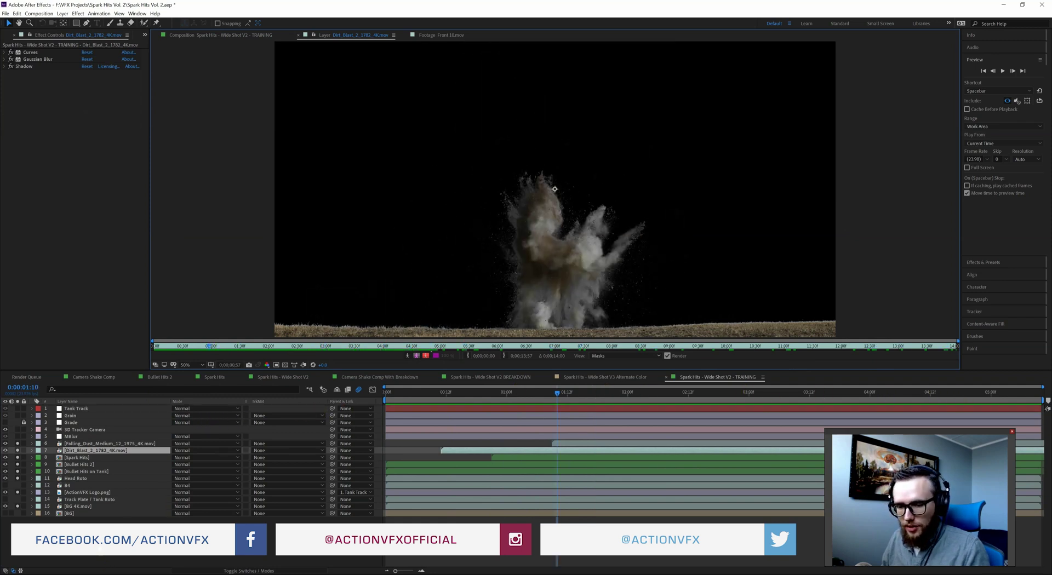
{"action": "left_click", "coordinate": [215, 35]}
- Duplicate the Dirt_Blast_2_1782_4K.mov layer in the wide shot training composition
{"action": "left_click", "coordinate": [82, 528]}
{"action": "left_click", "coordinate": [100, 452]}
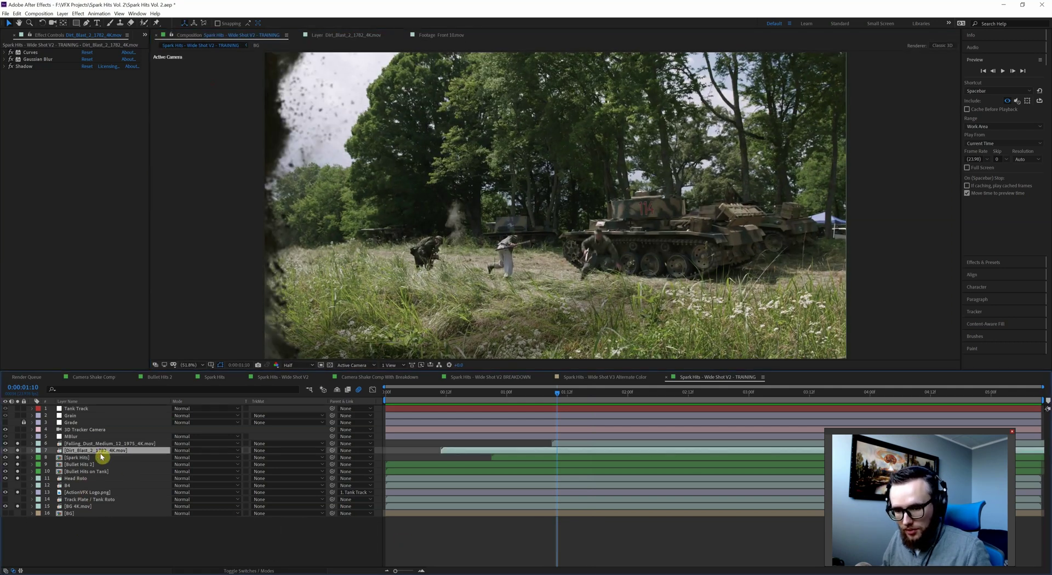
{"action": "key", "text": "ctrl+d"}
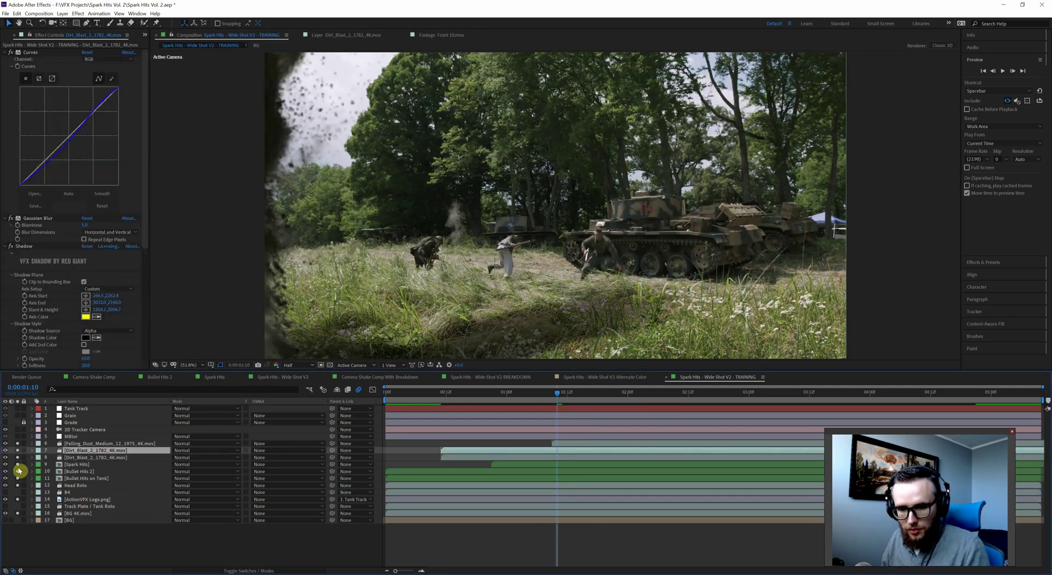
- Change the soloed layers so only the lower Dirt_Blast_2_1782_4K.mov layer and BG 4K.mov are isolated
{"action": "left_click_drag", "start_coordinate": [19, 491], "coordinate": [18, 506]}
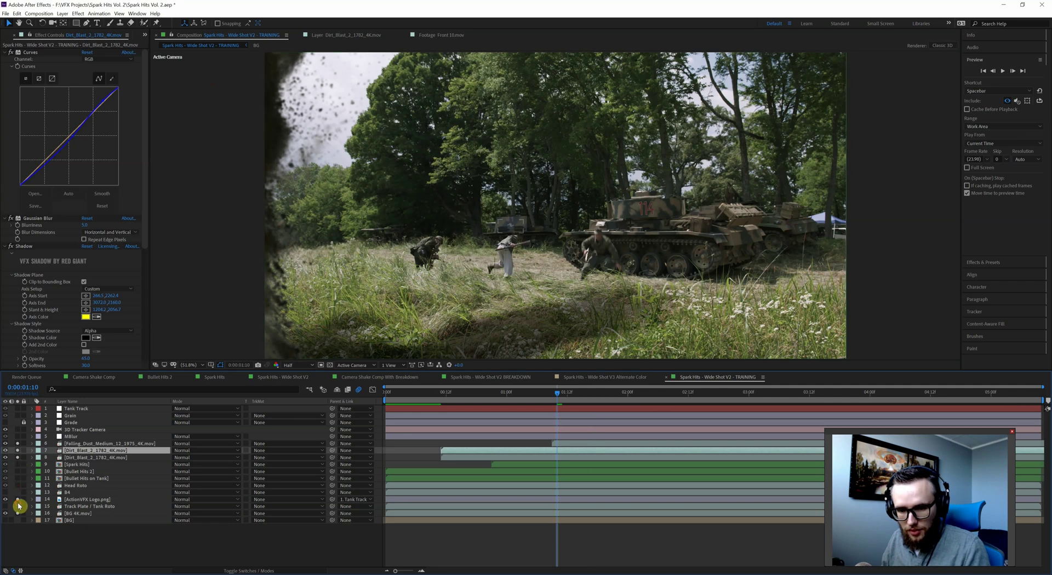
{"action": "left_click", "coordinate": [18, 508]}
{"action": "left_click", "coordinate": [18, 500]}
{"action": "left_click", "coordinate": [18, 514]}
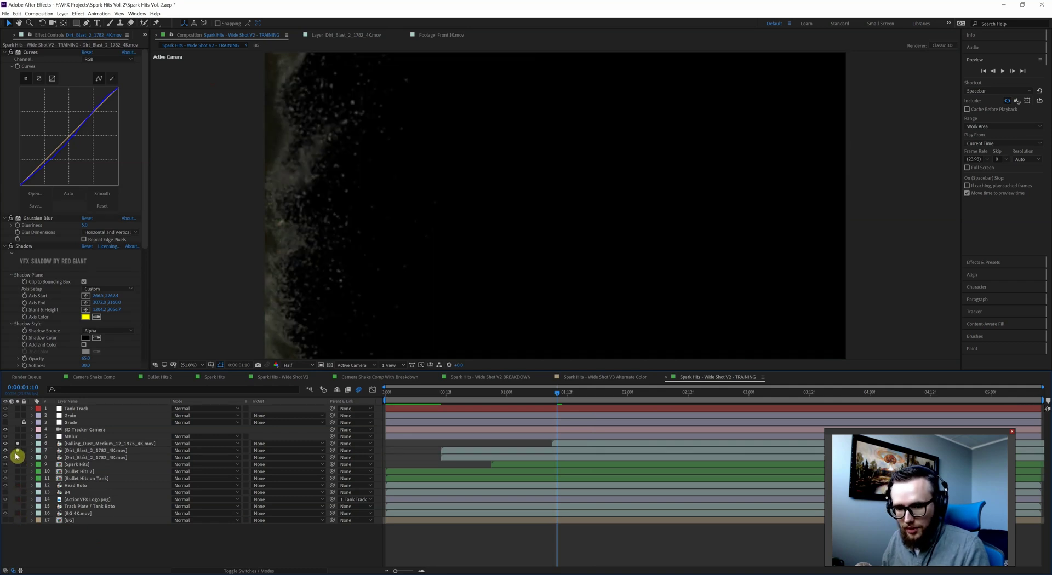
{"action": "left_click", "coordinate": [18, 450]}
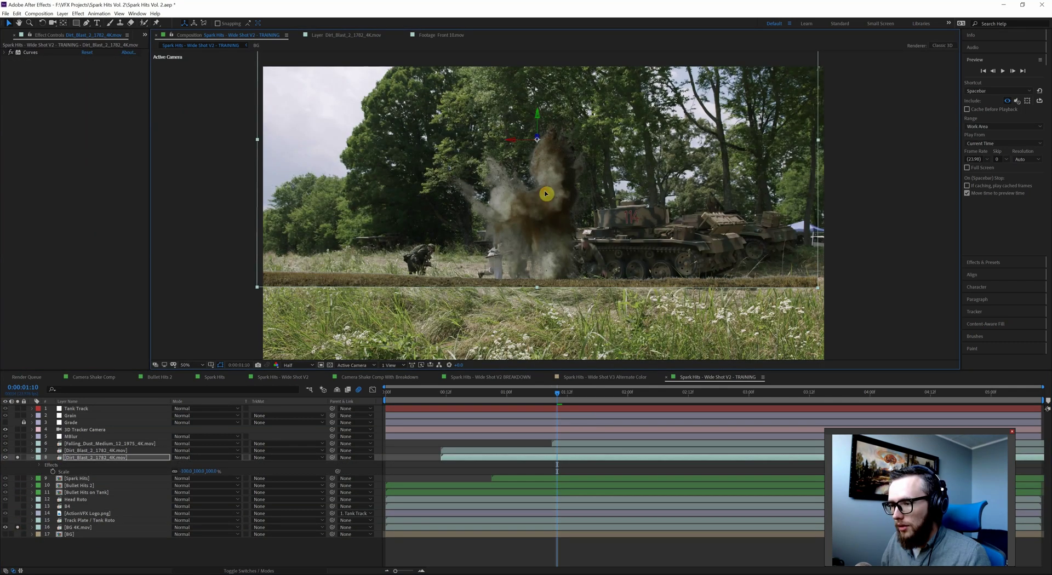
- Position the dirt blast beside the tank and add the VFX Shadow effect to its soloed layer
{"action": "mouse_move", "coordinate": [547, 195]}
{"action": "left_mouse_down"}
{"action": "mouse_move", "coordinate": [558, 247]}
{"action": "mouse_move", "coordinate": [528, 218]}
{"action": "mouse_move", "coordinate": [536, 199]}
{"action": "left_mouse_up"}
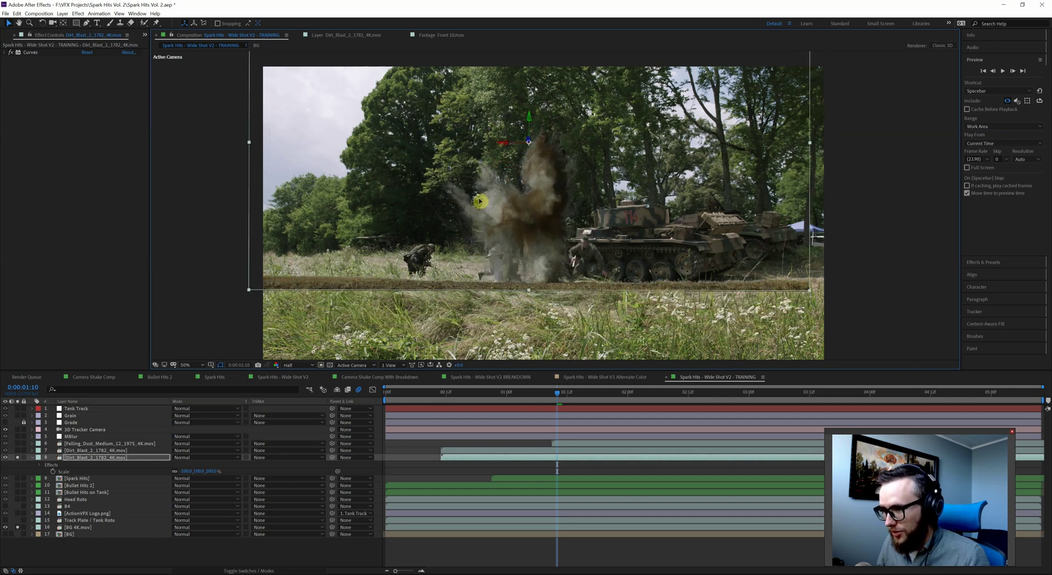
{"action": "left_click", "coordinate": [104, 451]}
{"action": "left_click", "coordinate": [107, 458]}
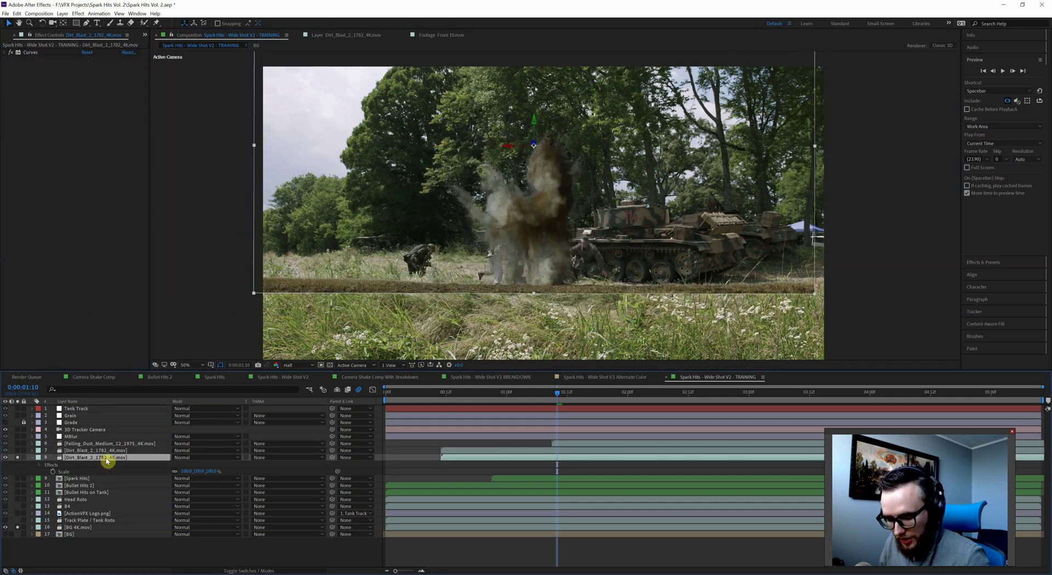
{"action": "key", "text": "ctrl+space"}
{"action": "type", "text": "shado"}
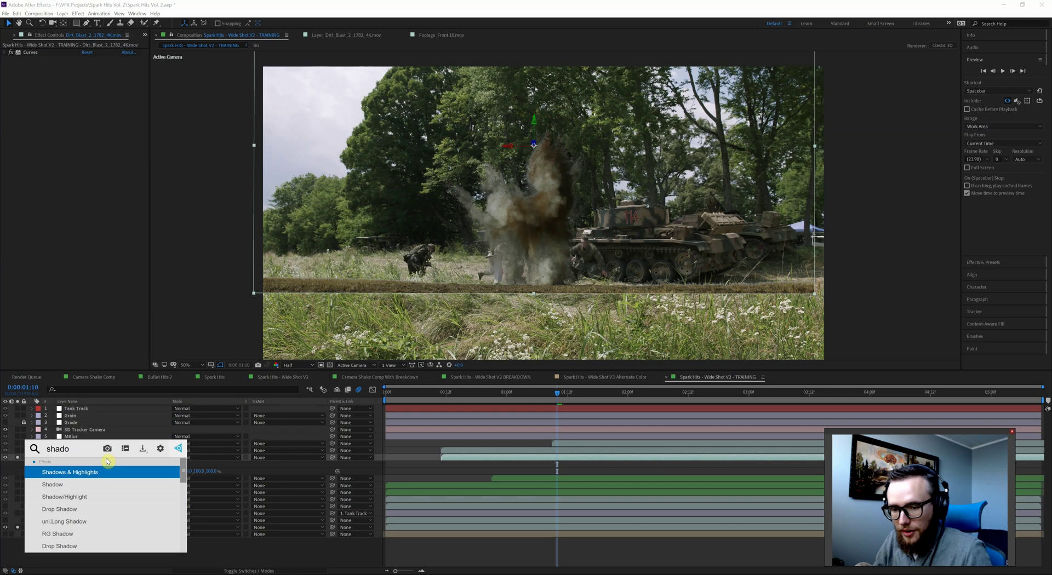
{"action": "left_click", "coordinate": [53, 485]}
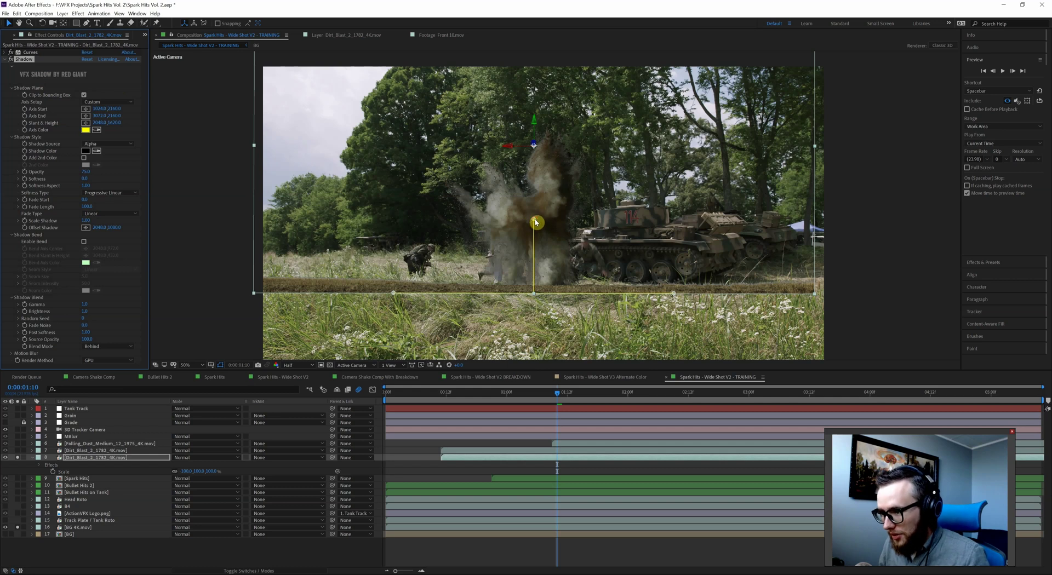
- Try several slants and heights for the blast's shadow by repositioning its Slant & Height point around the explosion
{"action": "left_click_drag", "start_coordinate": [536, 222], "coordinate": [609, 137]}
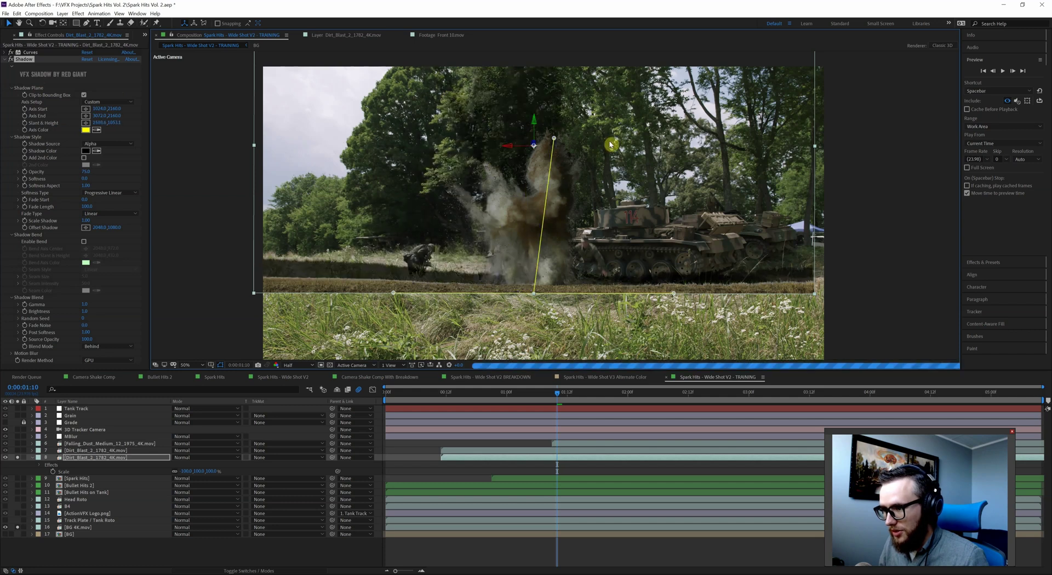
{"action": "left_click_drag", "start_coordinate": [597, 101], "coordinate": [649, 230]}
{"action": "left_click_drag", "start_coordinate": [575, 199], "coordinate": [532, 194]}
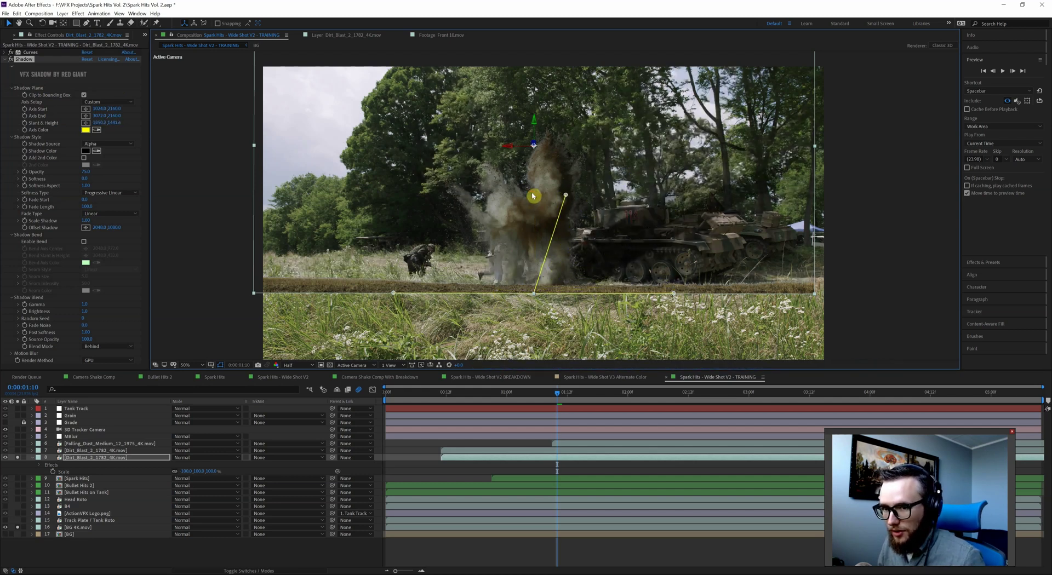
{"action": "left_click", "coordinate": [129, 146]}
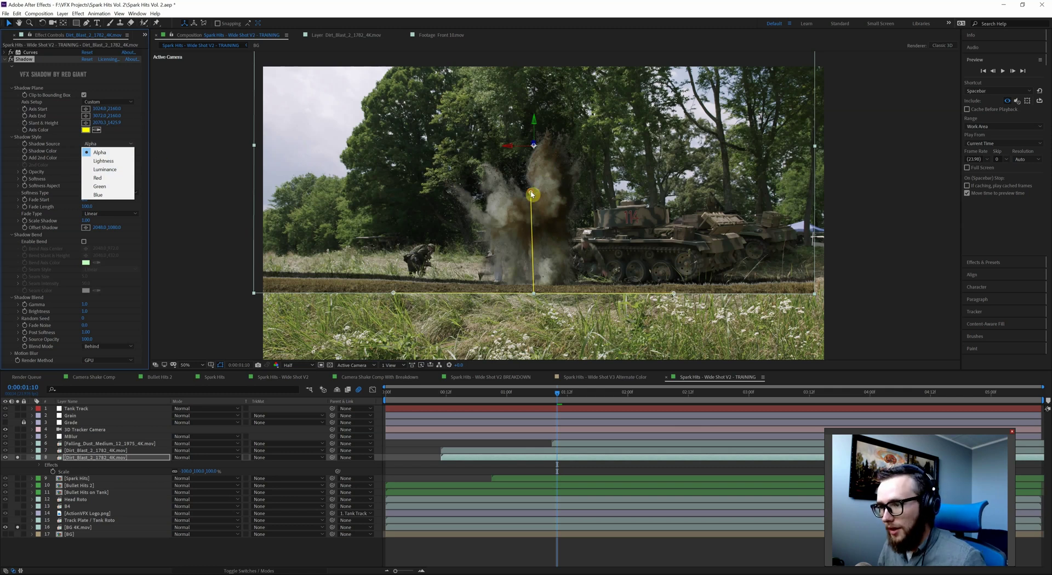
{"action": "left_click_drag", "start_coordinate": [530, 194], "coordinate": [550, 240]}
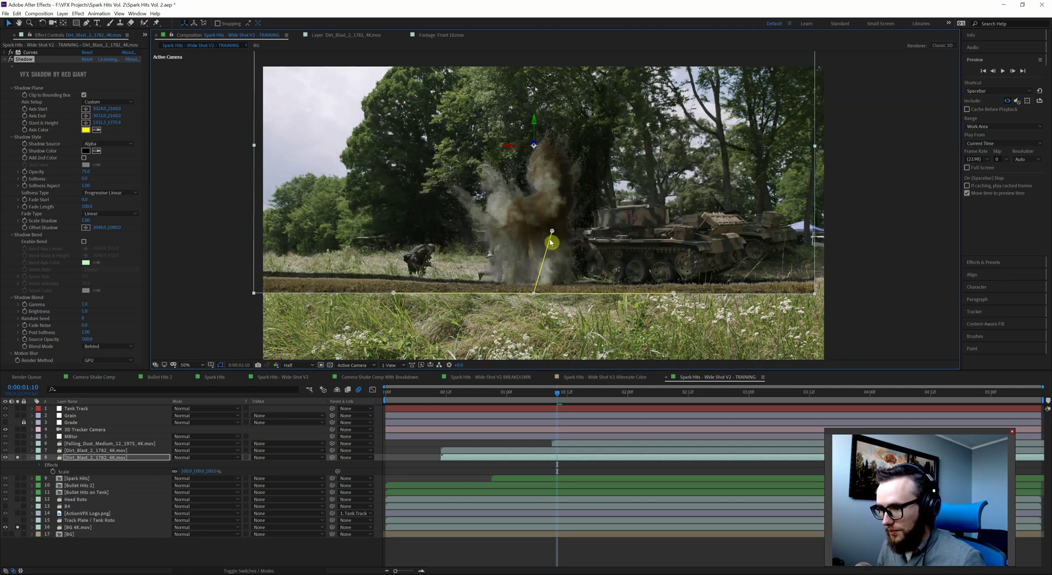
{"action": "left_click_drag", "start_coordinate": [549, 189], "coordinate": [605, 182]}
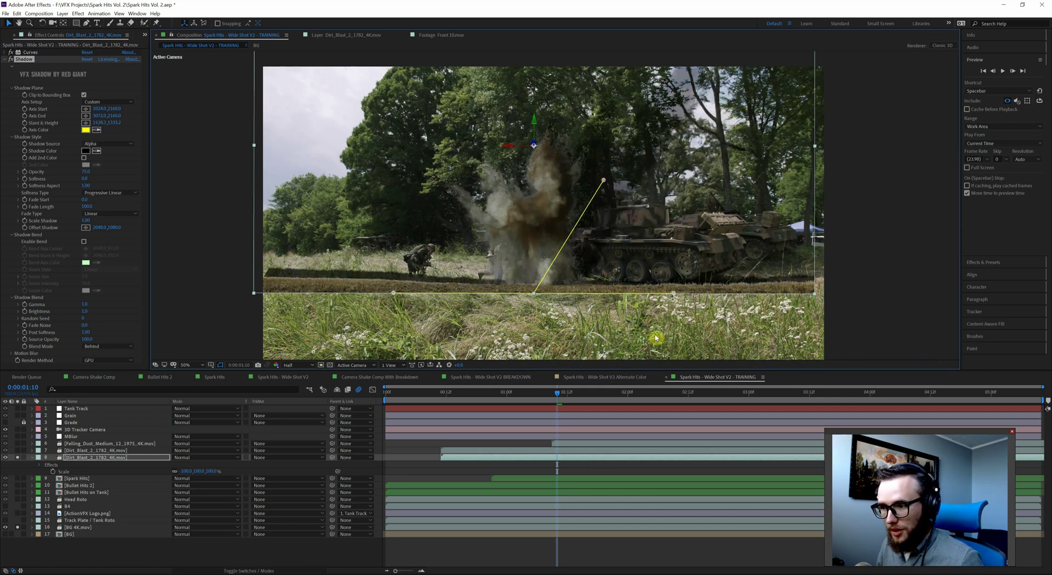
- Lower the dirt blast into the foreground grass and slant its shadow low across the ground on the tank's side
{"action": "left_click_drag", "start_coordinate": [531, 225], "coordinate": [527, 270]}
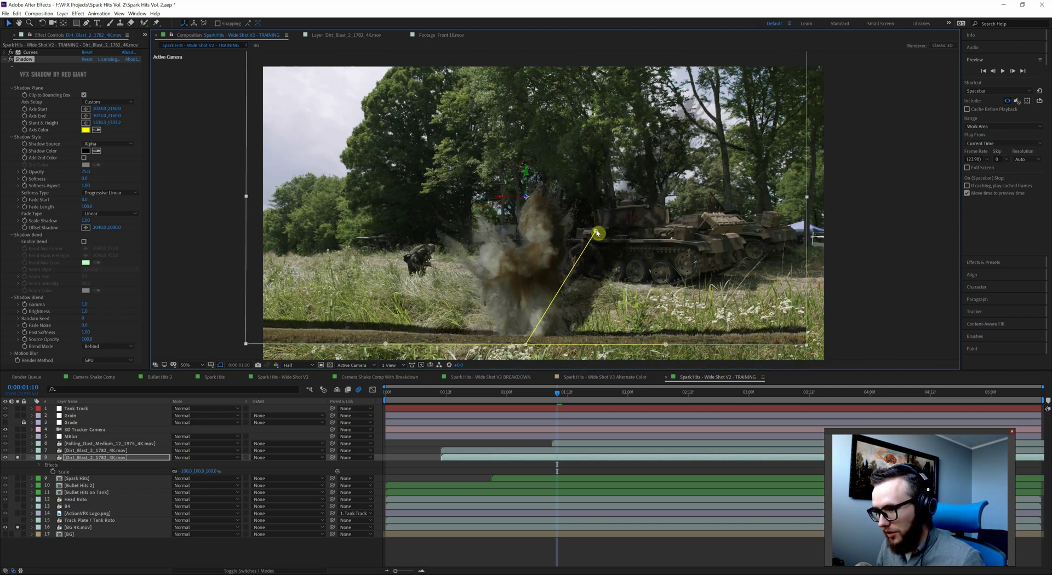
{"action": "left_click_drag", "start_coordinate": [505, 234], "coordinate": [470, 259]}
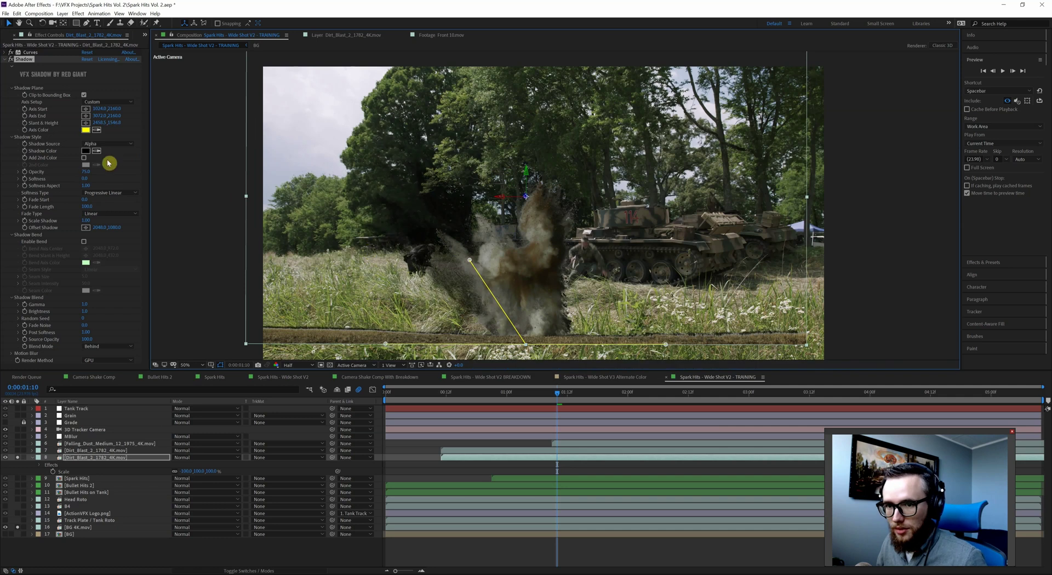
{"action": "left_click", "coordinate": [125, 145]}
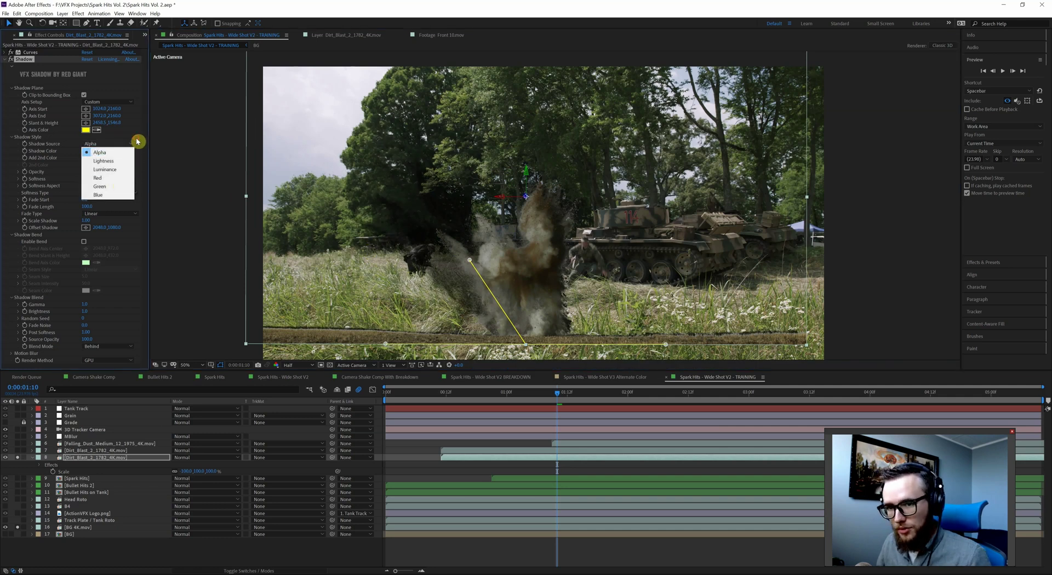
{"action": "left_click", "coordinate": [137, 141]}
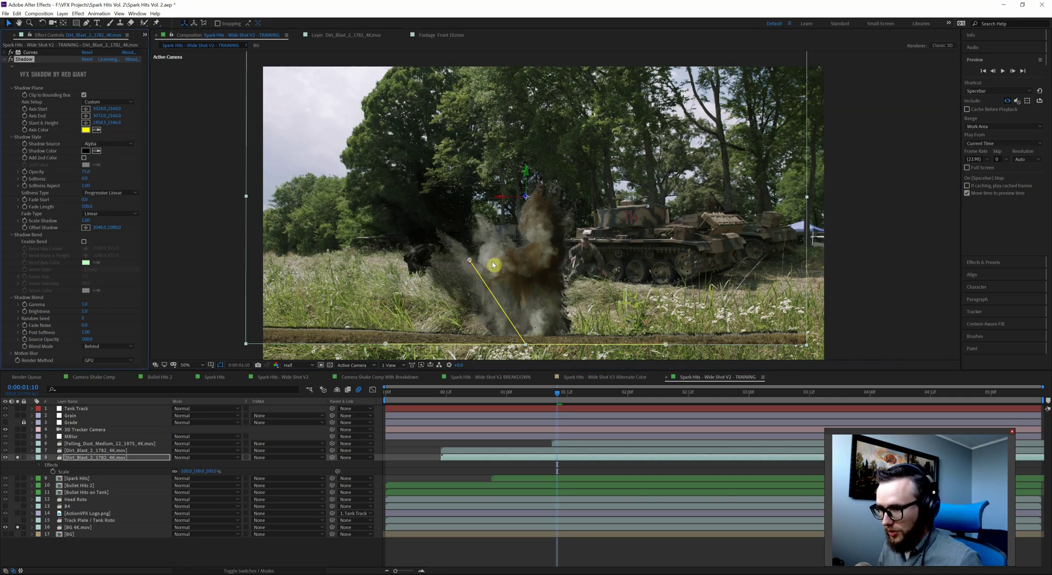
{"action": "left_click_drag", "start_coordinate": [469, 260], "coordinate": [645, 277]}
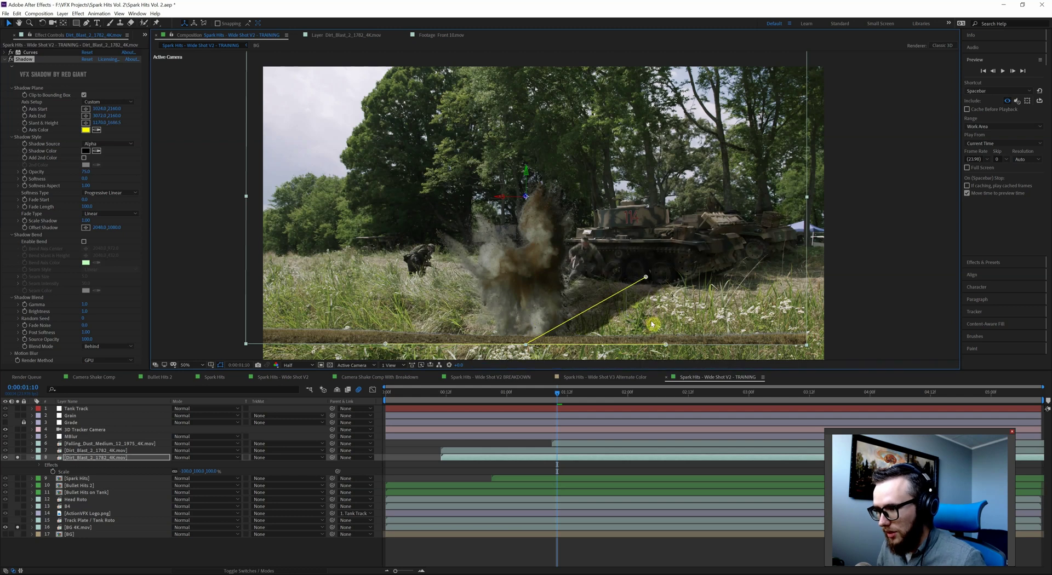
{"action": "left_click_drag", "start_coordinate": [652, 324], "coordinate": [651, 305]}
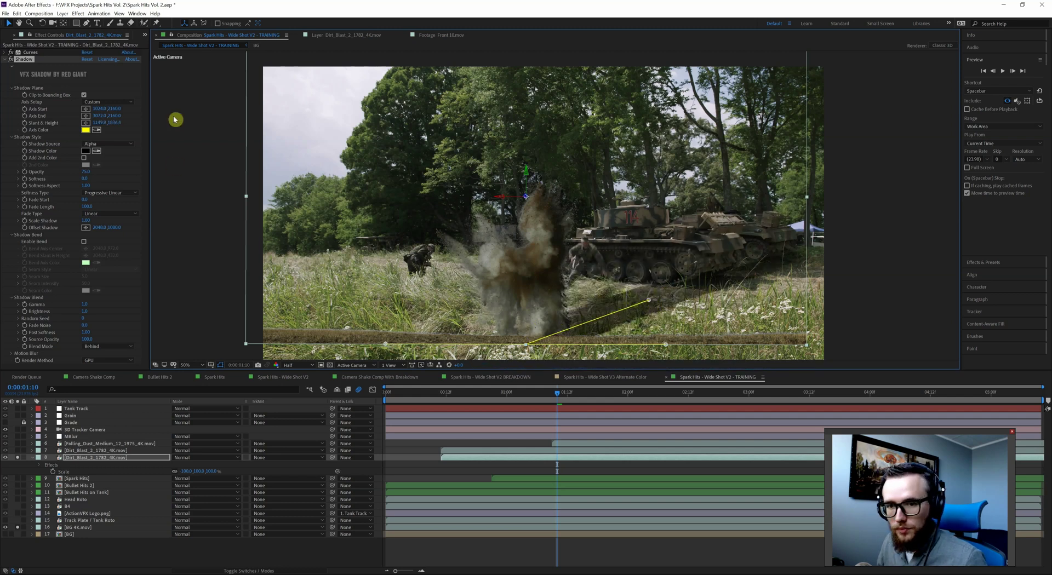
- Review the Shadow effect's Axis Setup and Blend Mode options, keeping Custom and Behind
{"action": "left_click", "coordinate": [111, 105]}
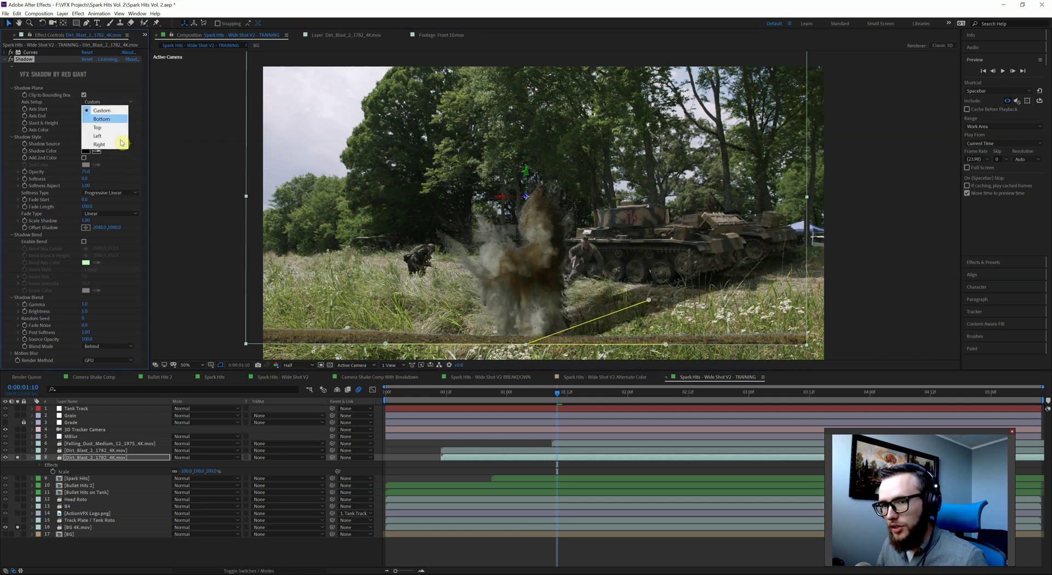
{"action": "left_click", "coordinate": [143, 89]}
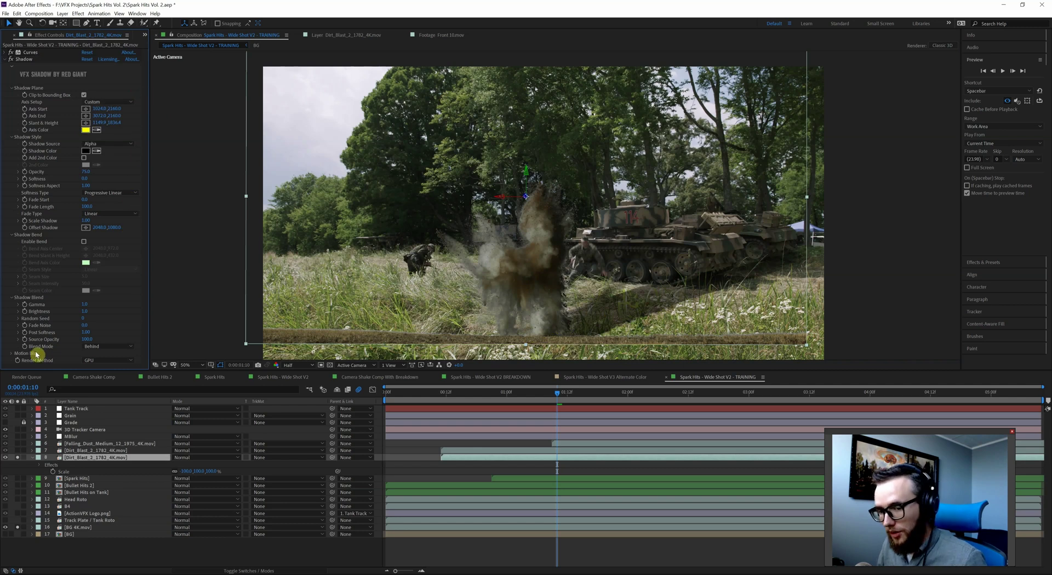
{"action": "left_click", "coordinate": [91, 348]}
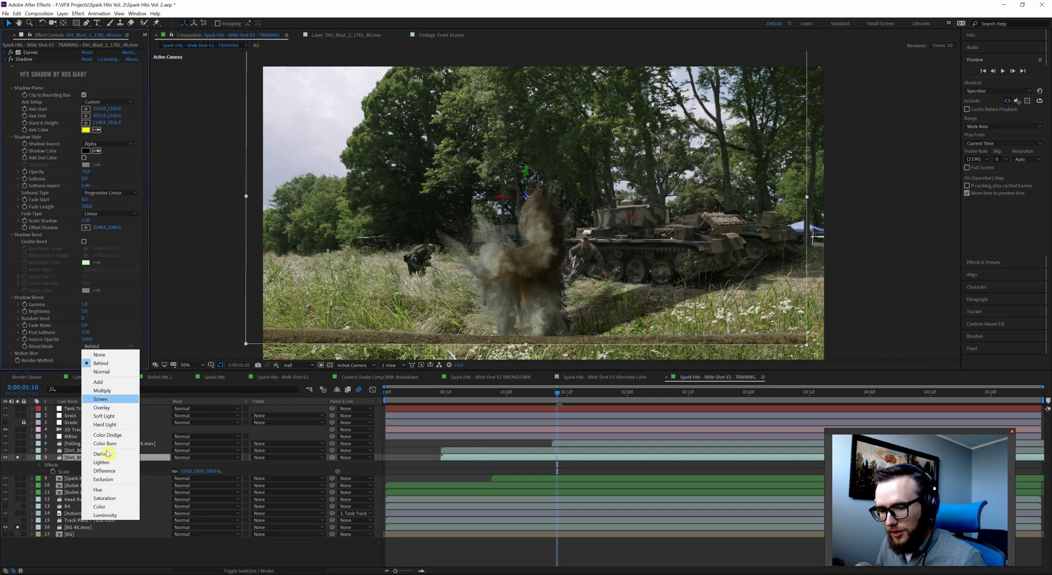
{"action": "left_click", "coordinate": [37, 299]}
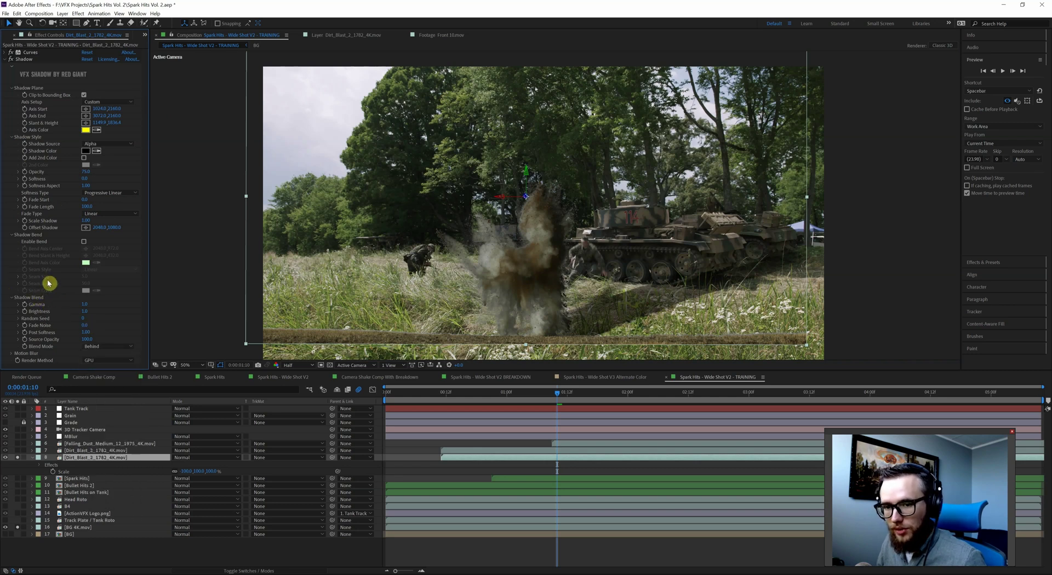
- Enable the shadow's bend and adjust its axis so the shadow folds up the tank's side, checking it at earlier frames
{"action": "left_click", "coordinate": [84, 242]}
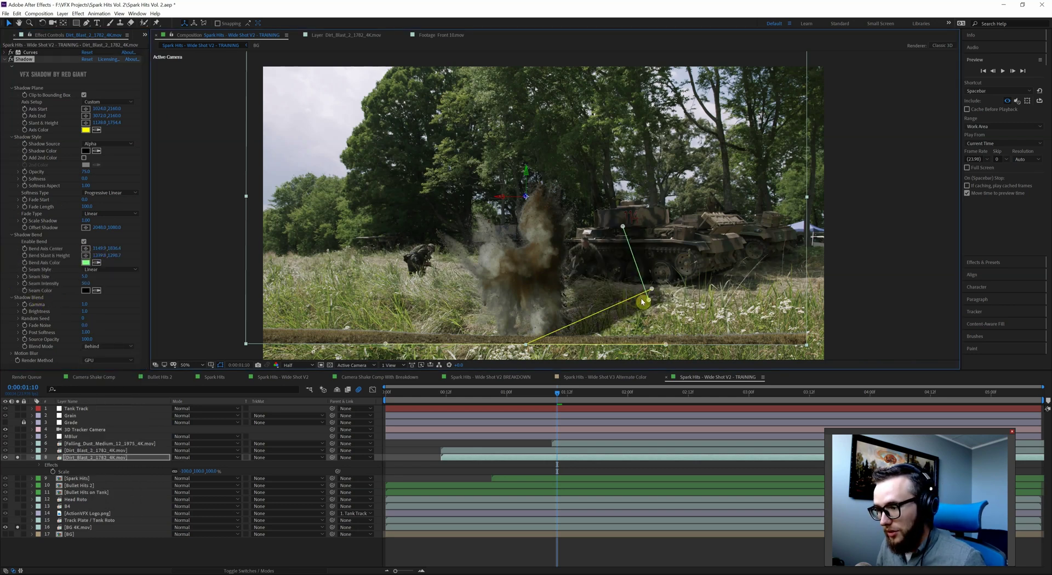
{"action": "left_click_drag", "start_coordinate": [650, 300], "coordinate": [671, 285]}
{"action": "left_click_drag", "start_coordinate": [638, 224], "coordinate": [661, 248]}
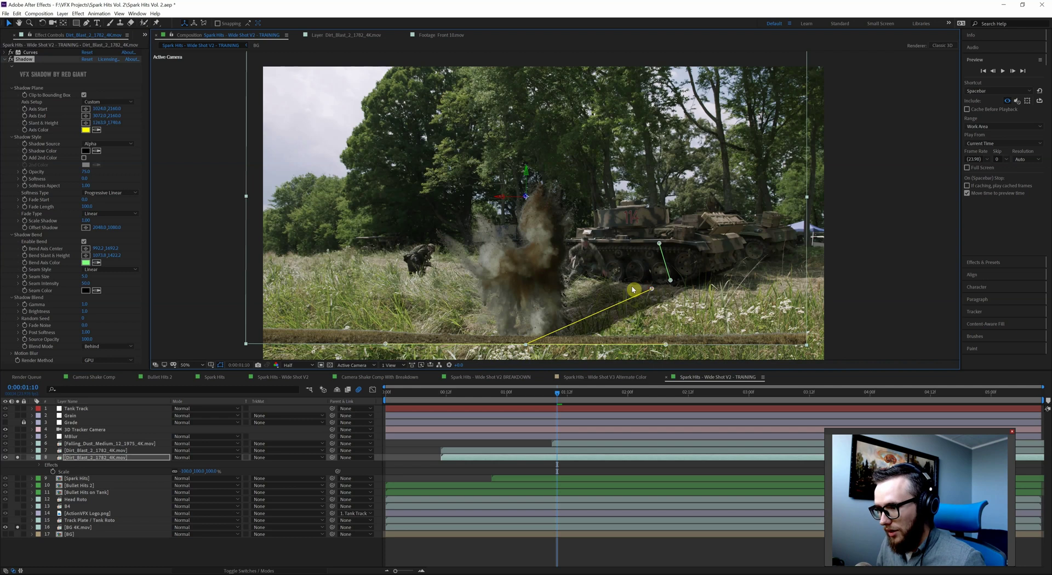
{"action": "left_click_drag", "start_coordinate": [633, 290], "coordinate": [633, 283]}
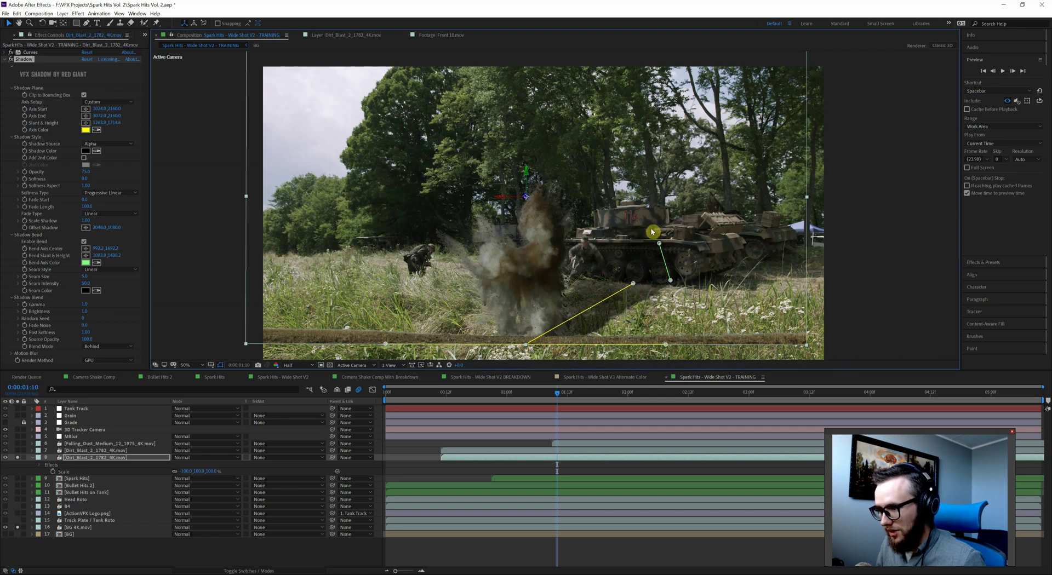
{"action": "left_click_drag", "start_coordinate": [669, 284], "coordinate": [655, 282]}
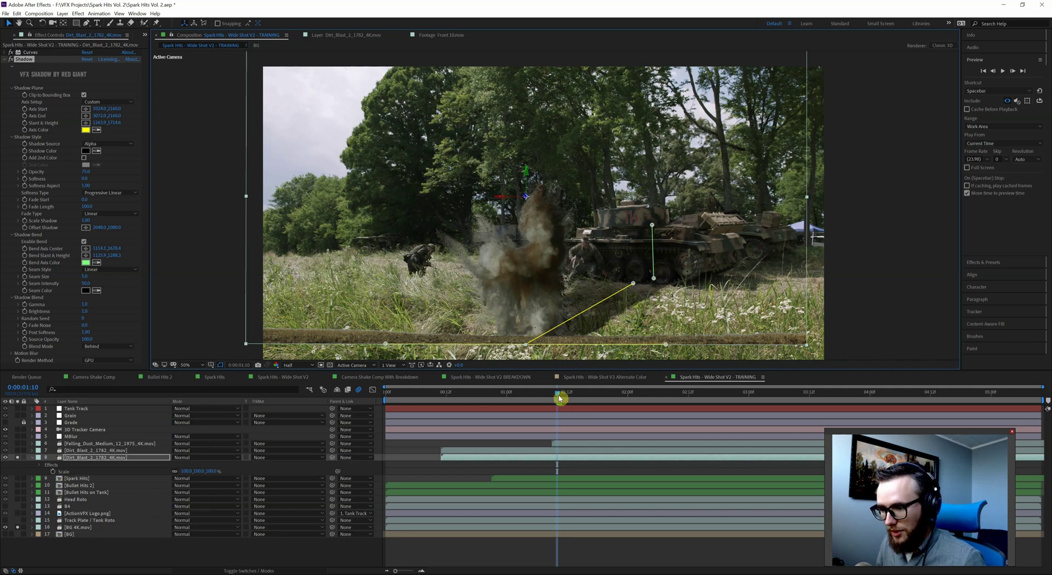
{"action": "left_click_drag", "start_coordinate": [558, 393], "coordinate": [483, 404]}
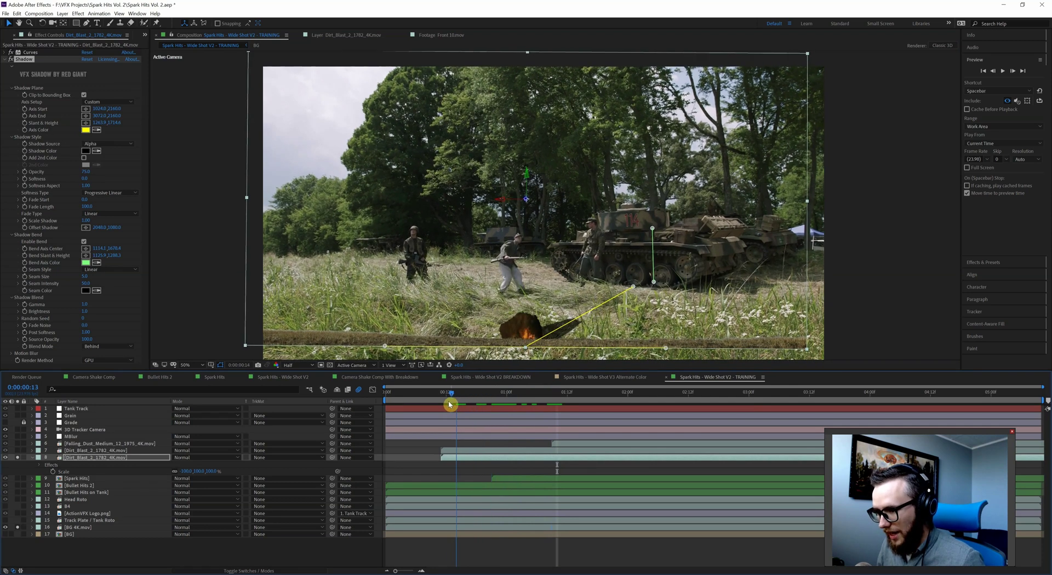